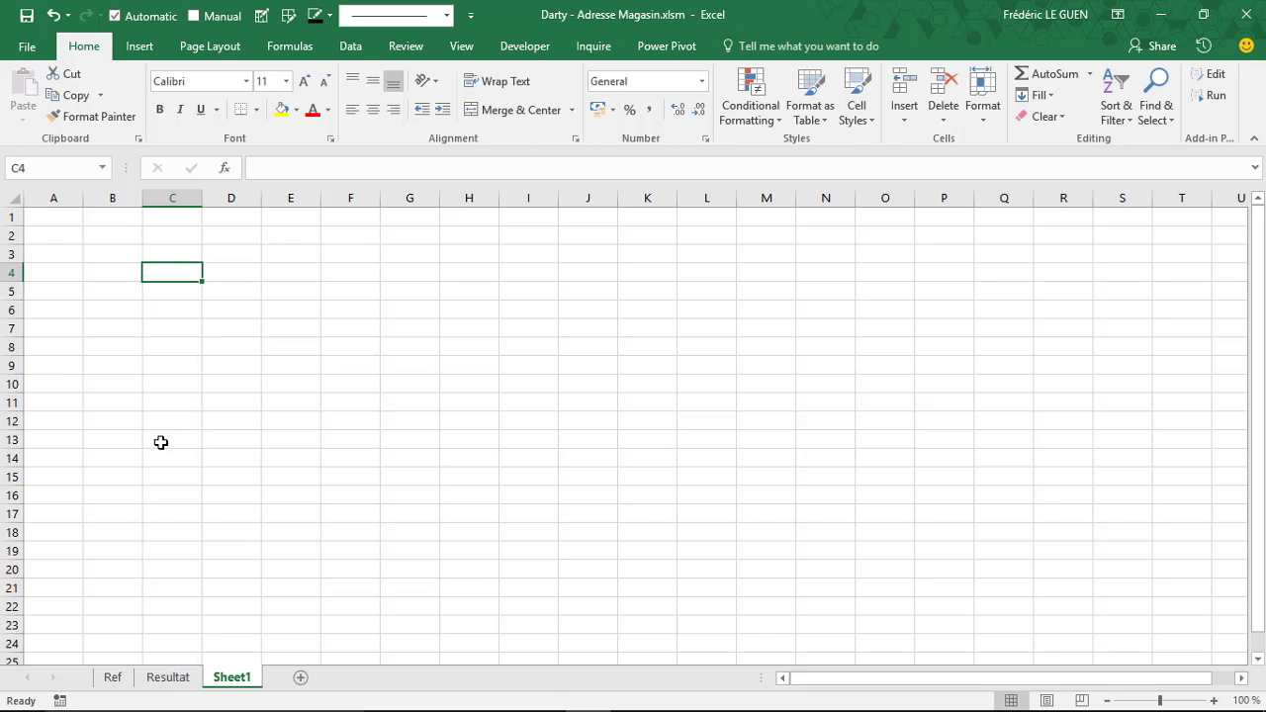
Enter 'Value' in C4 and copy it with the ribbon Copy button
text(Valu)
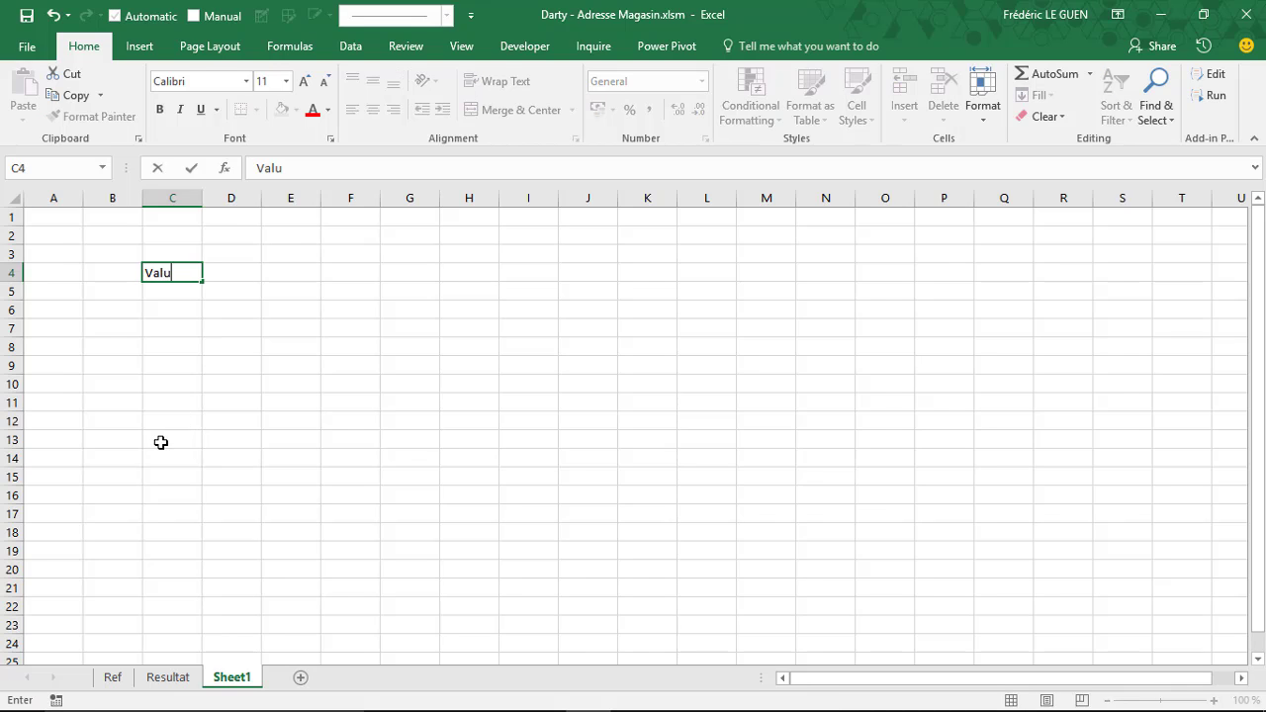
text(e)
key(Return)
key(Return)
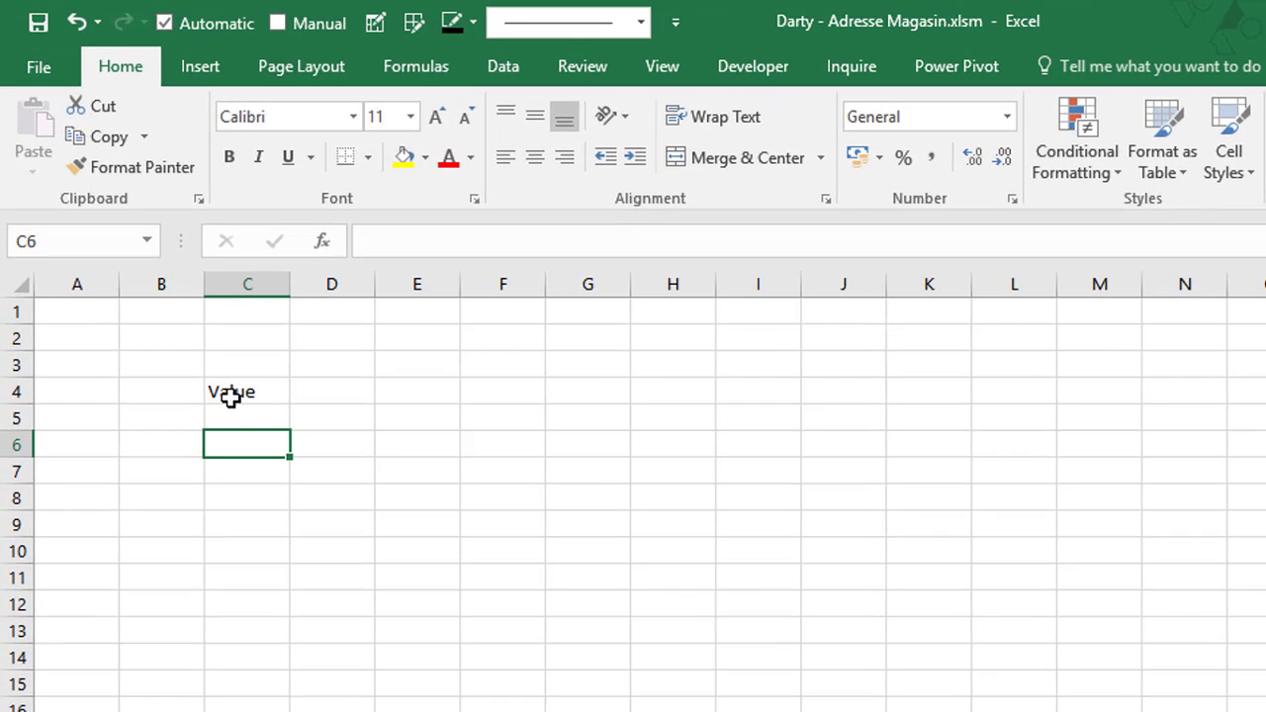
click(162, 274)
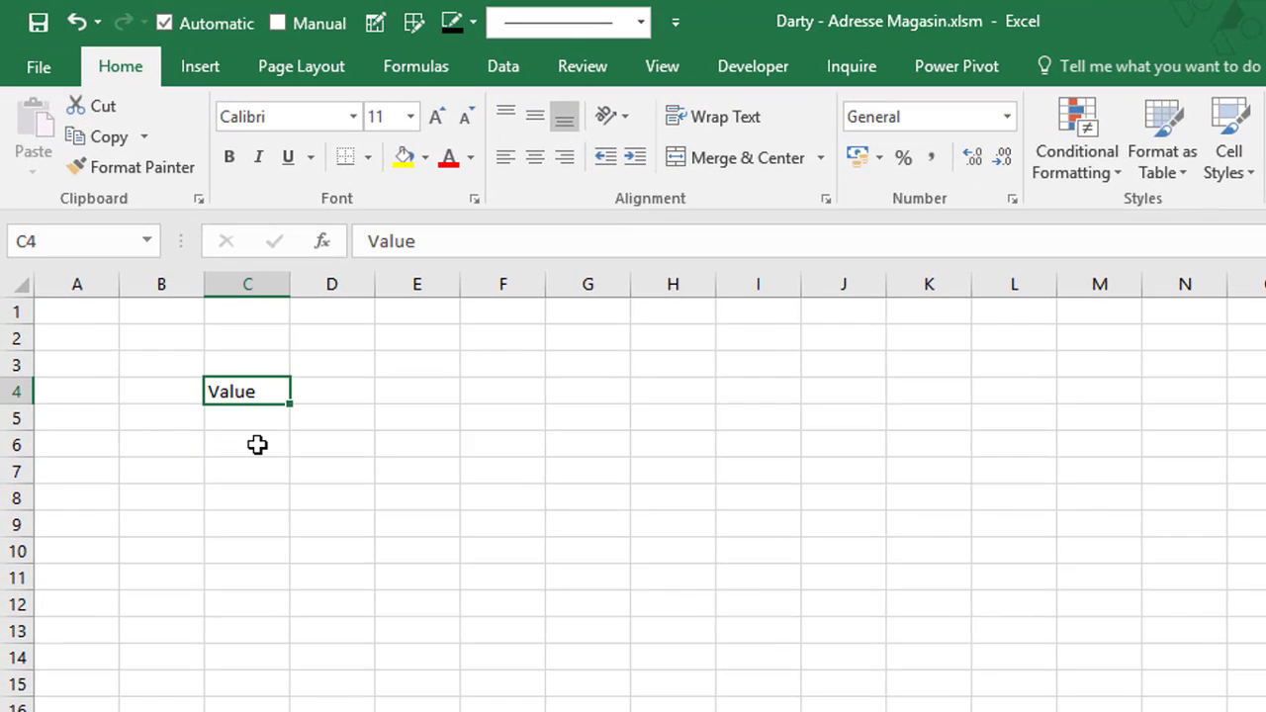
click(105, 138)
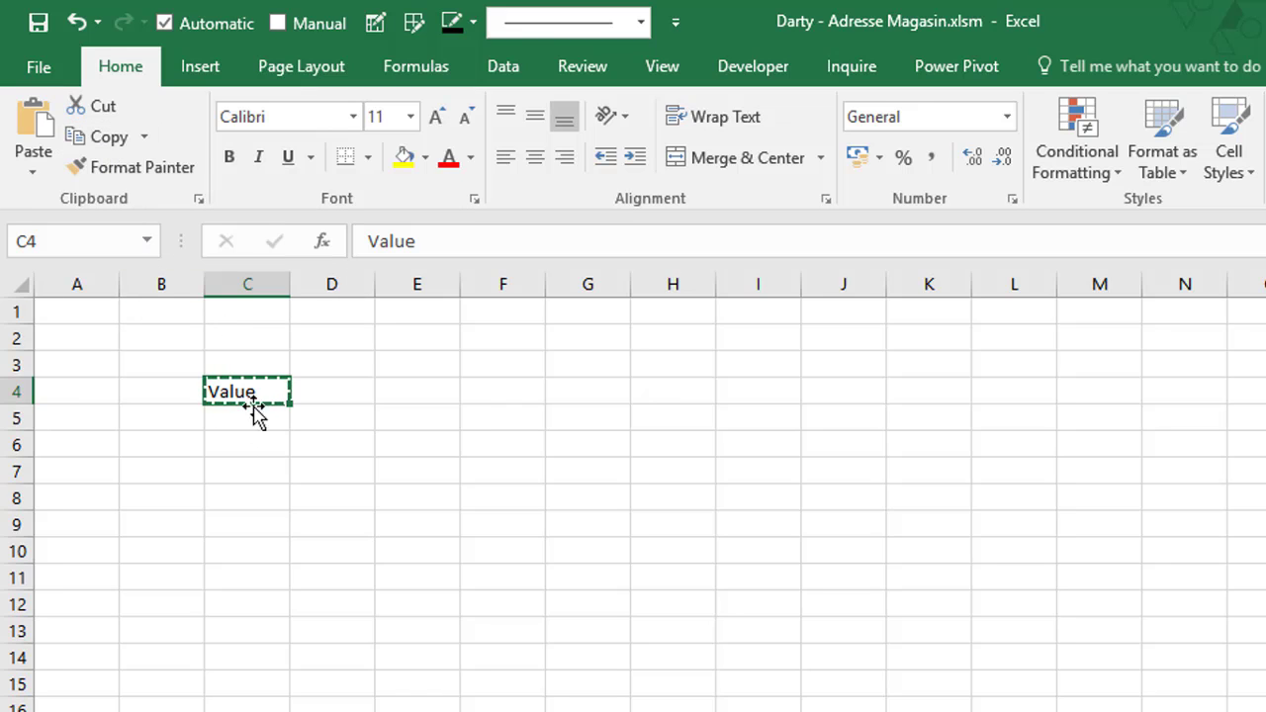
Paste the copied Value into C8, C11 and C14
click(247, 498)
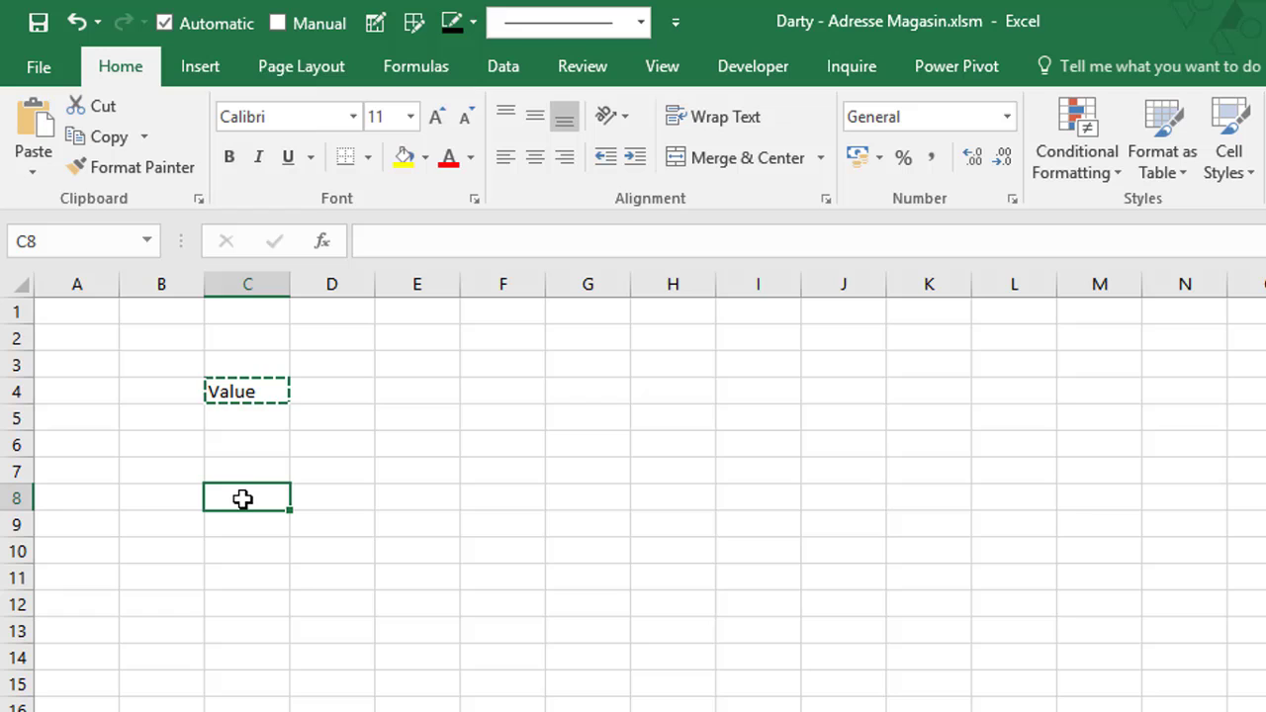
click(39, 120)
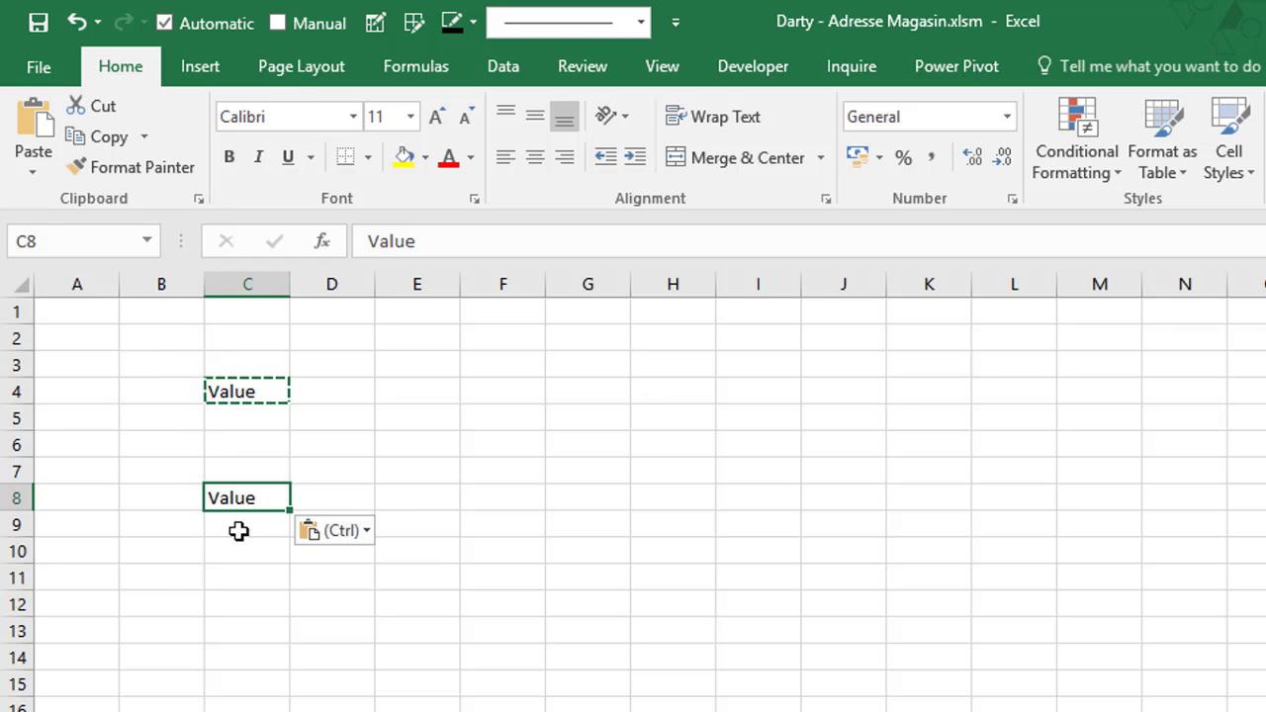
click(226, 583)
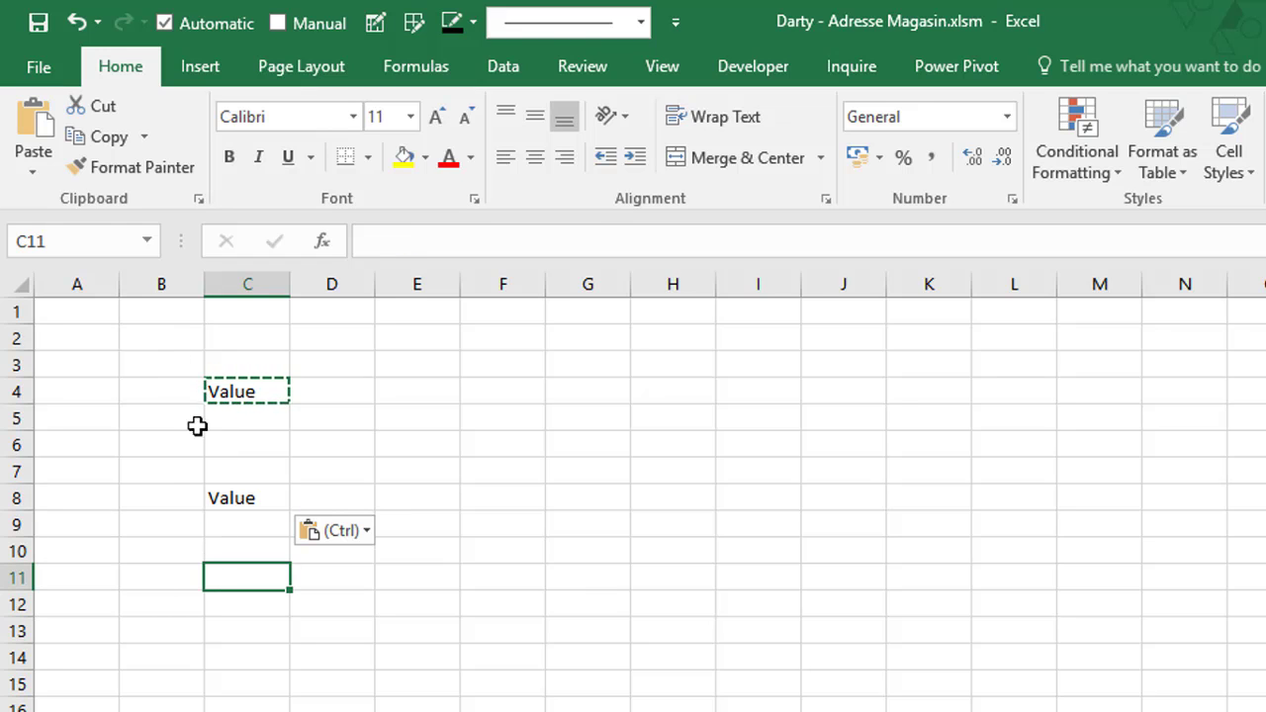
click(40, 124)
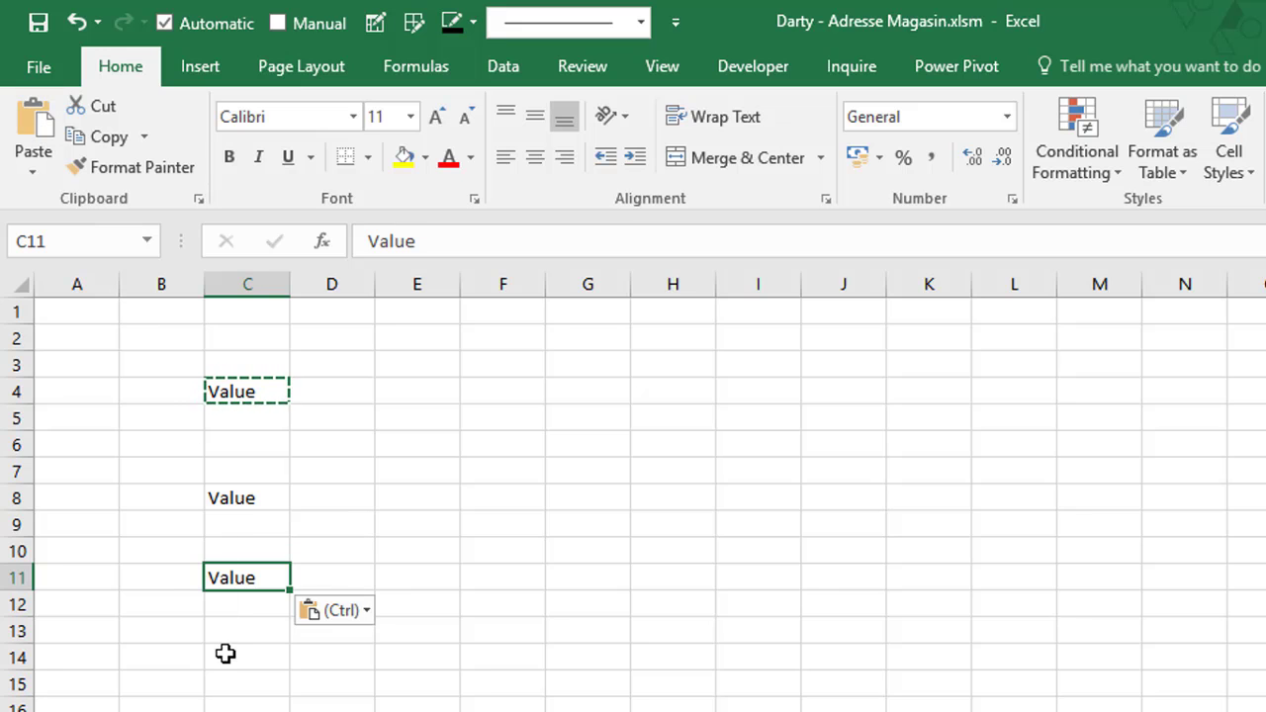
click(224, 653)
click(37, 120)
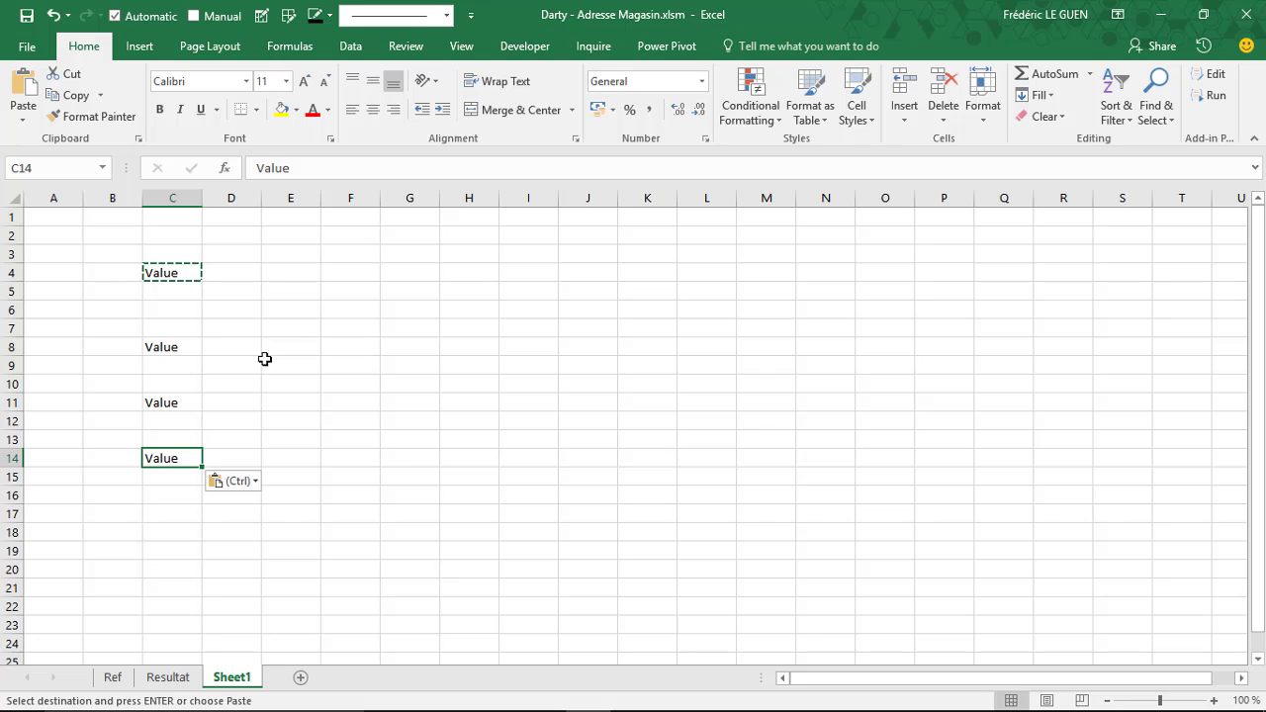
Copy C4 with Ctrl+C and paste it into F4 and F7 with Ctrl+V
key(Escape)
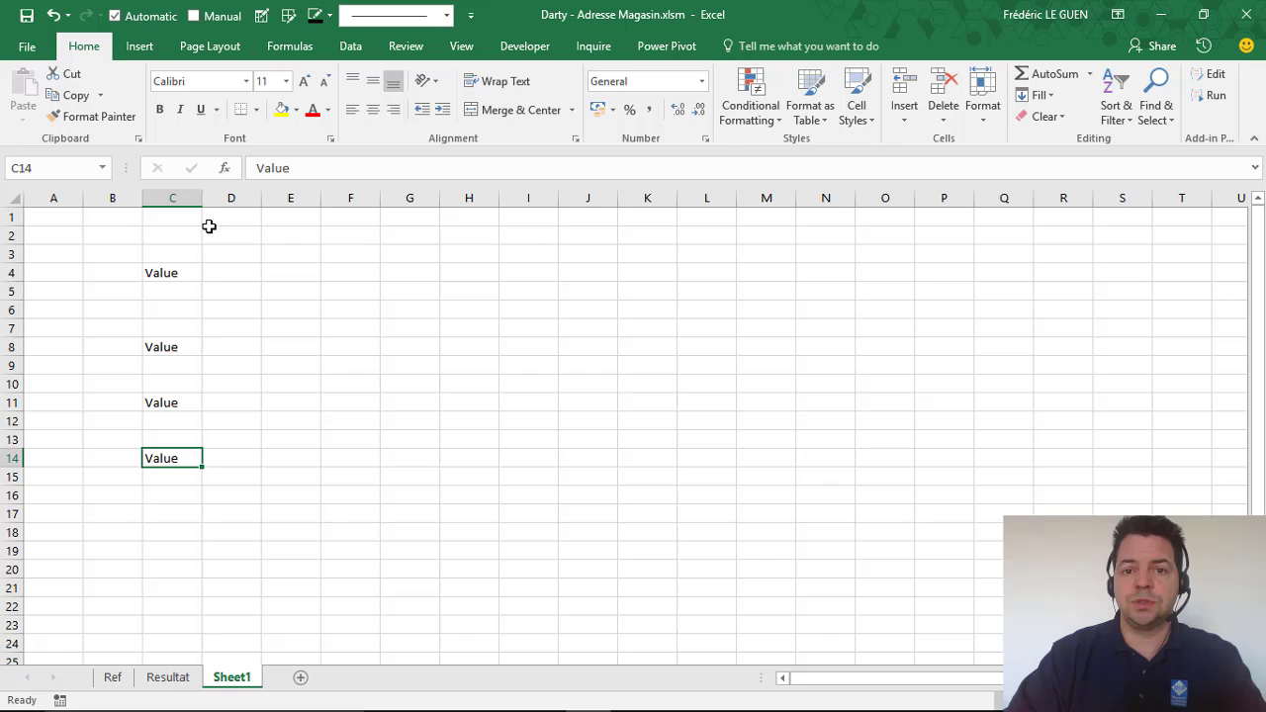
click(174, 274)
key(ctrl+c)
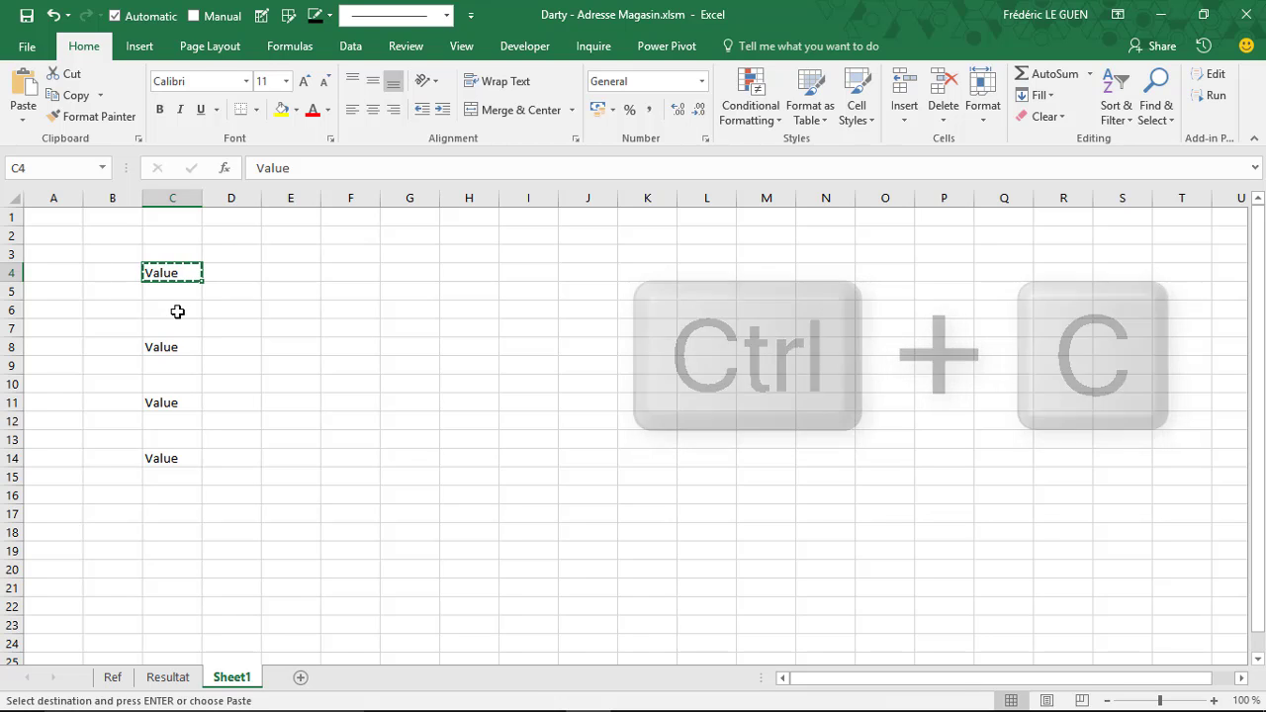
click(329, 274)
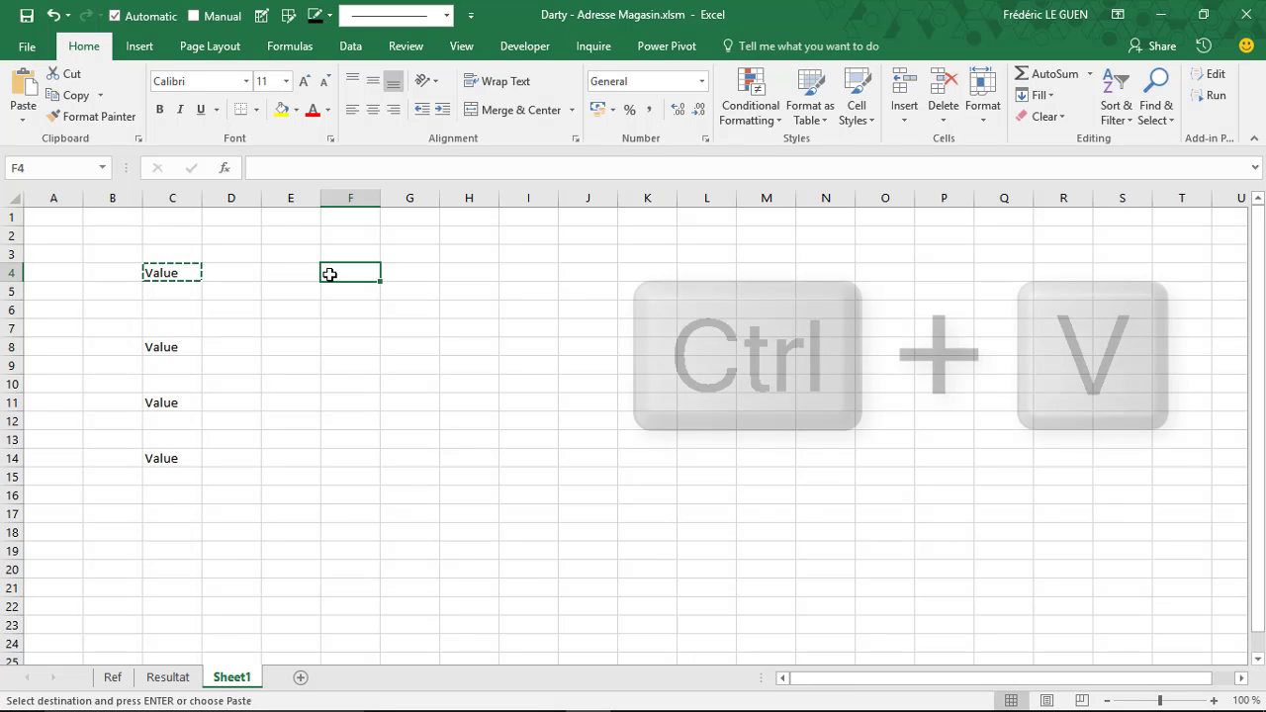
key(ctrl+v)
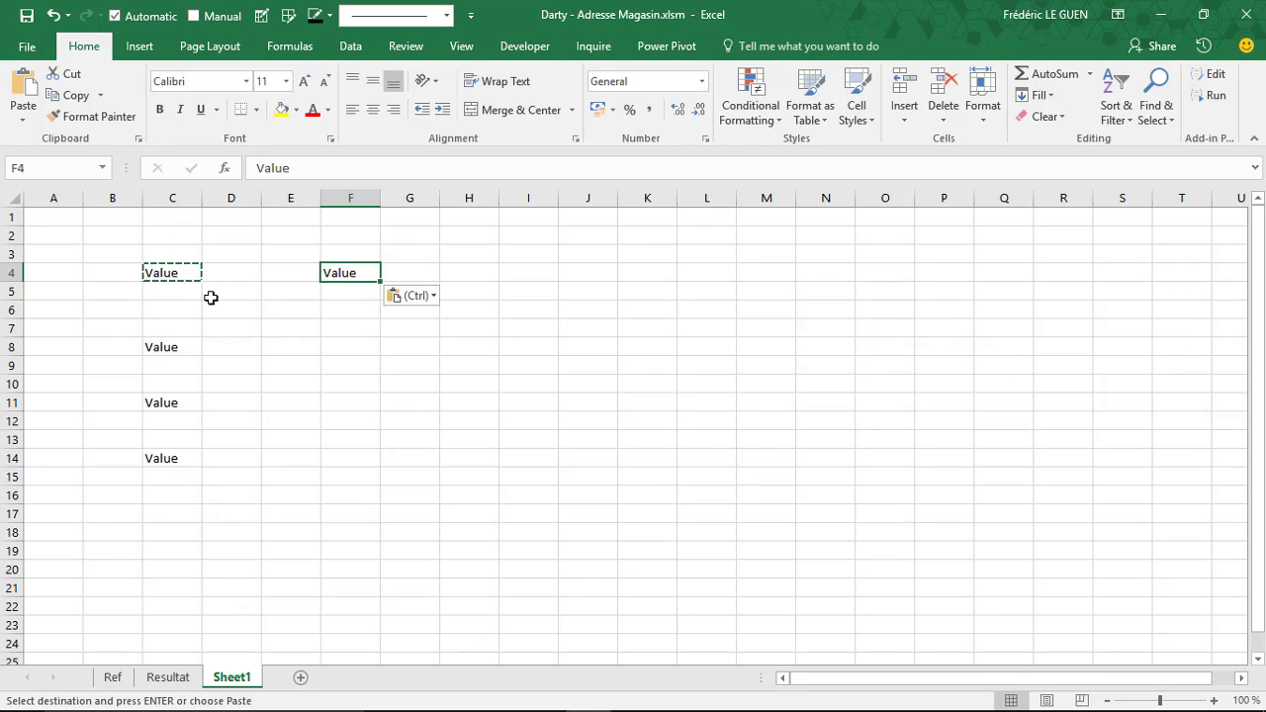
click(338, 324)
key(ctrl+v)
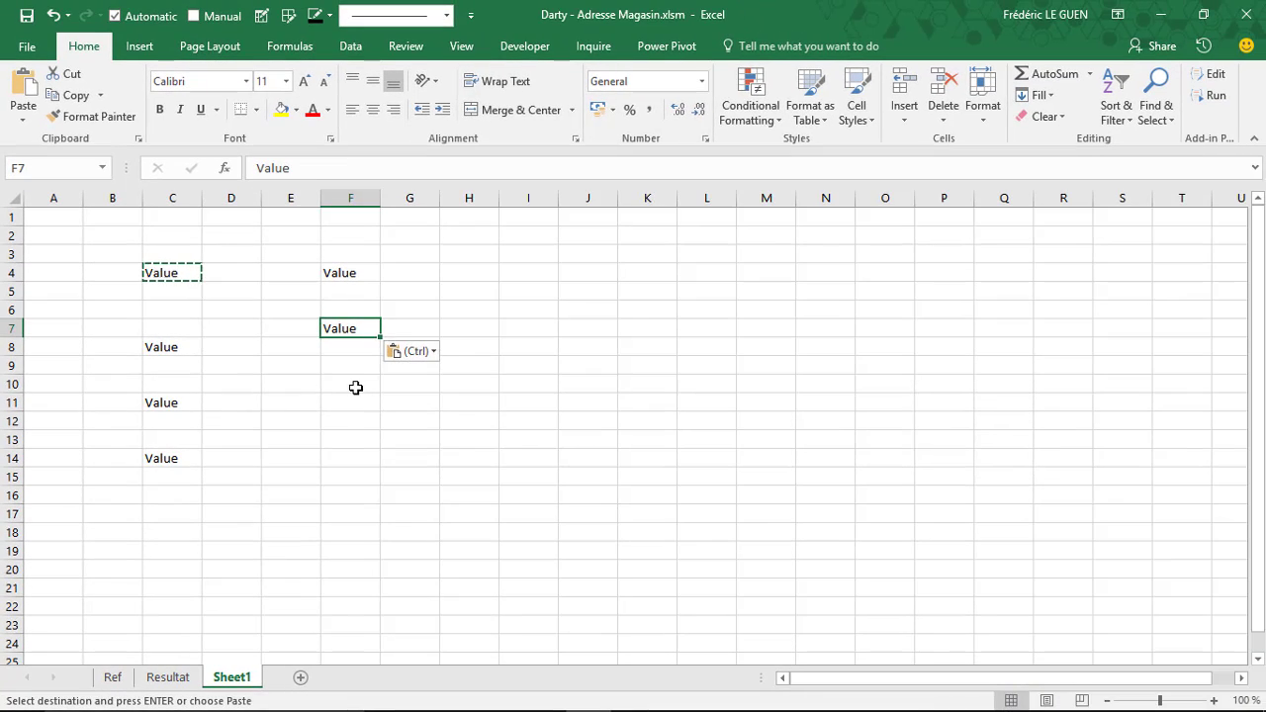
Paste the copied Value into F10 with Enter, ending copy mode, then select F12
click(355, 387)
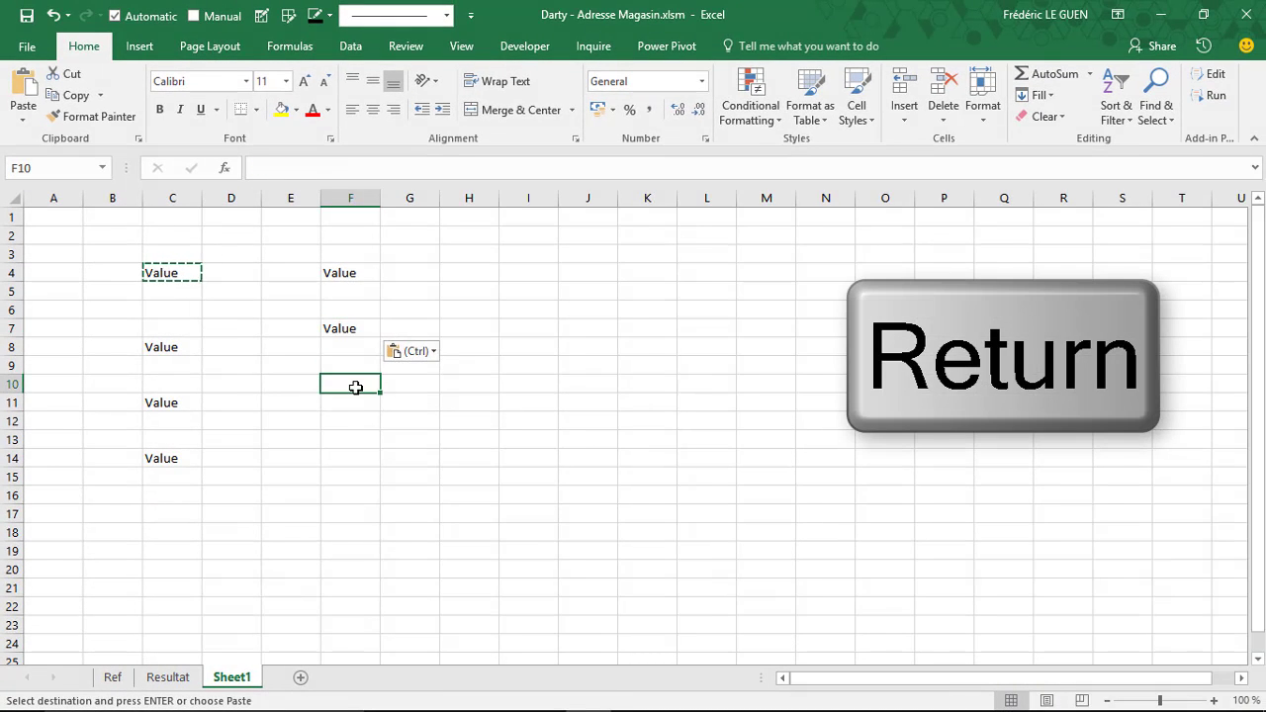
key(Return)
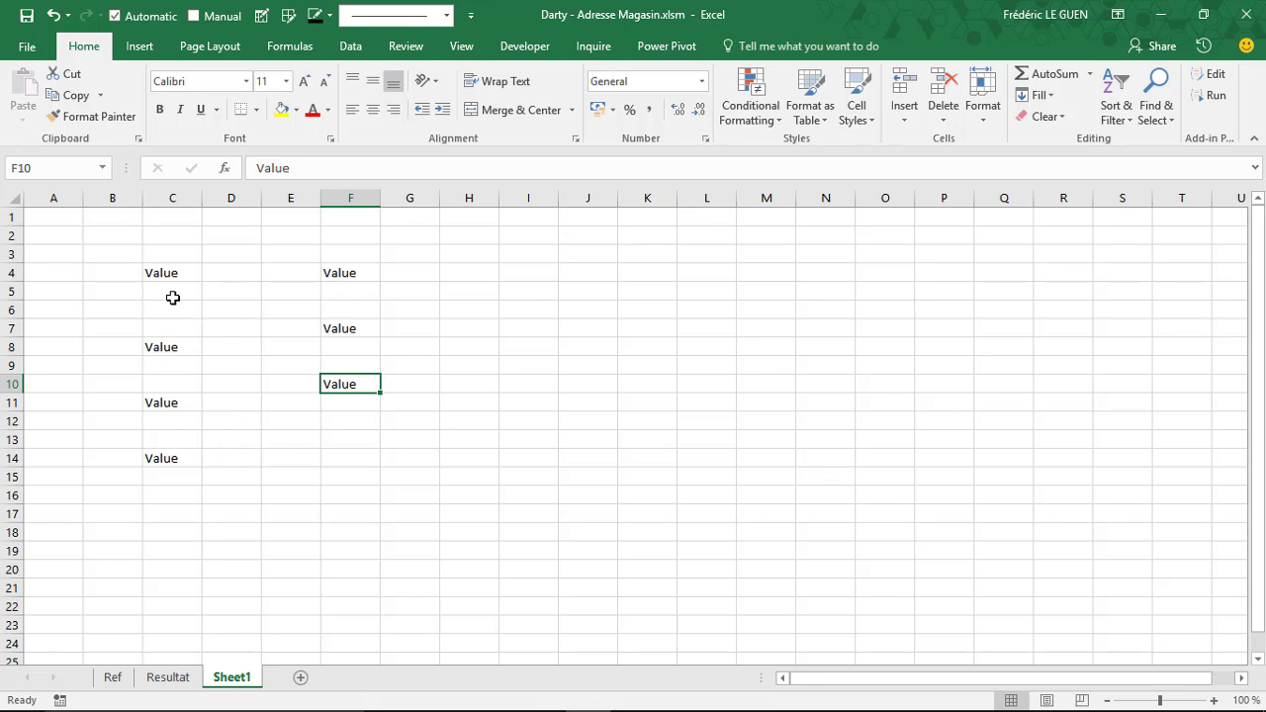
click(336, 427)
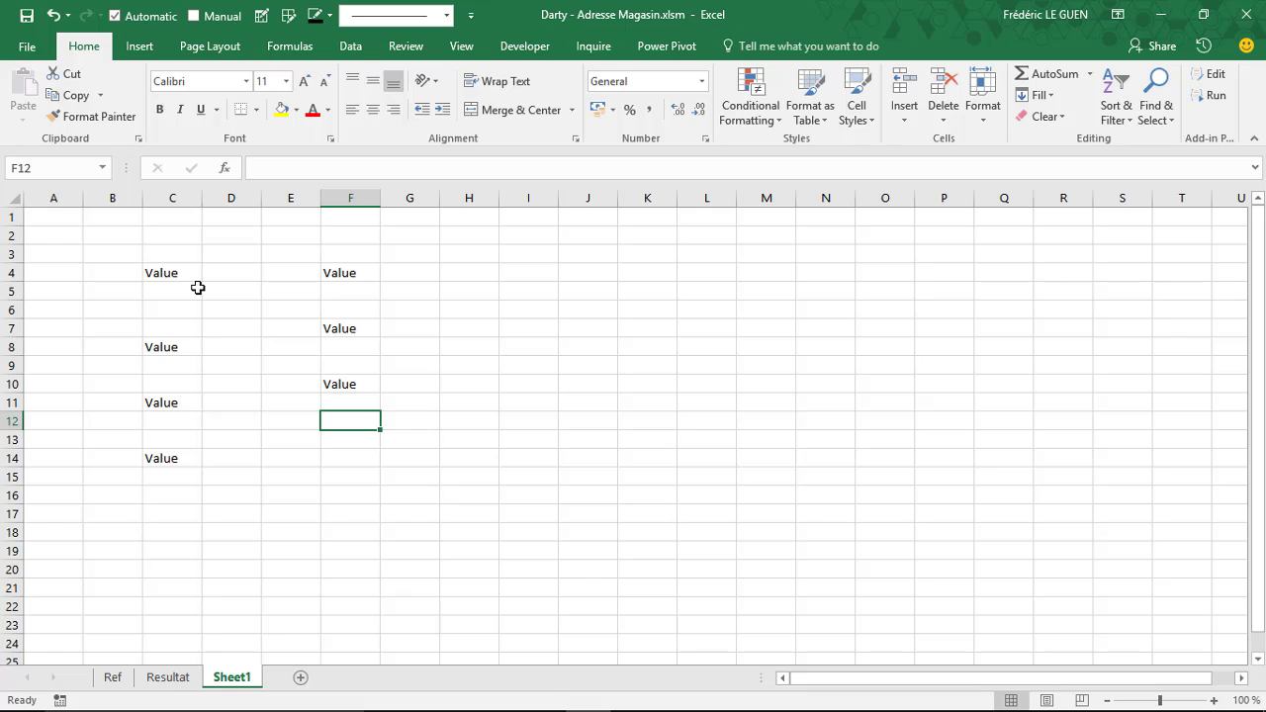
Type the numbers 0, 1, 2 and 3 into H4:H7
click(464, 274)
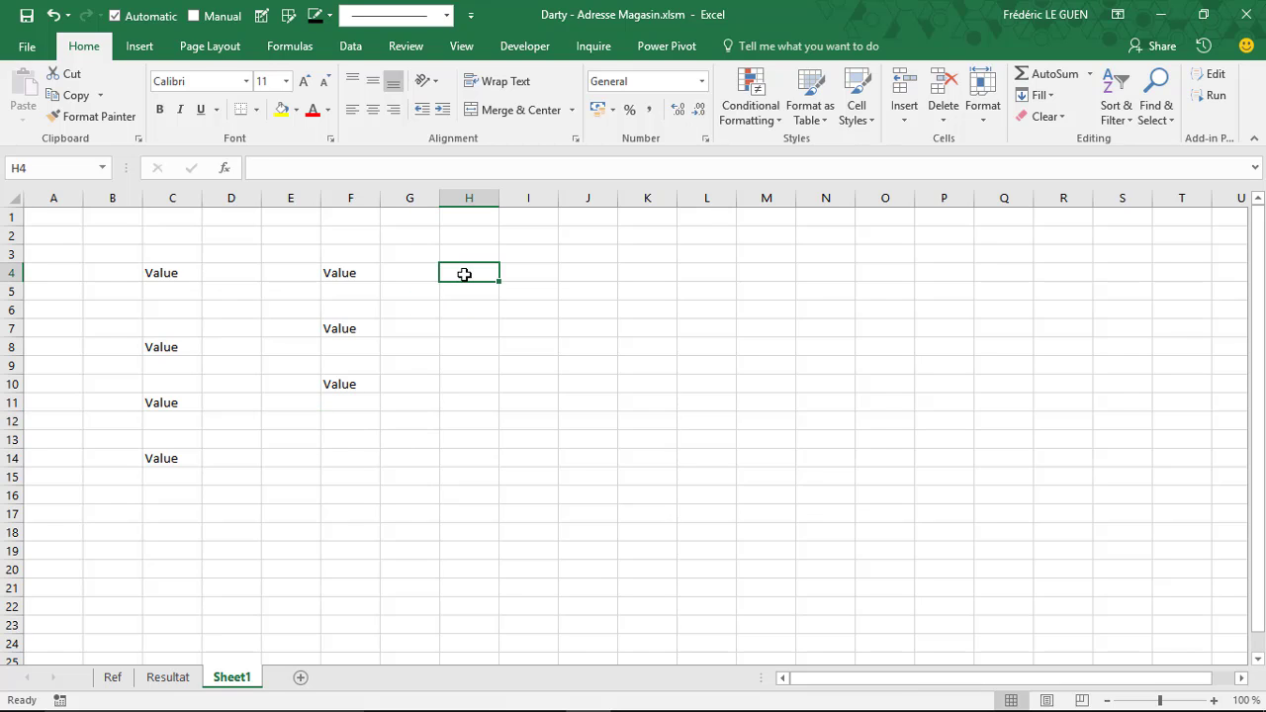
text(0)
key(Return)
text(1)
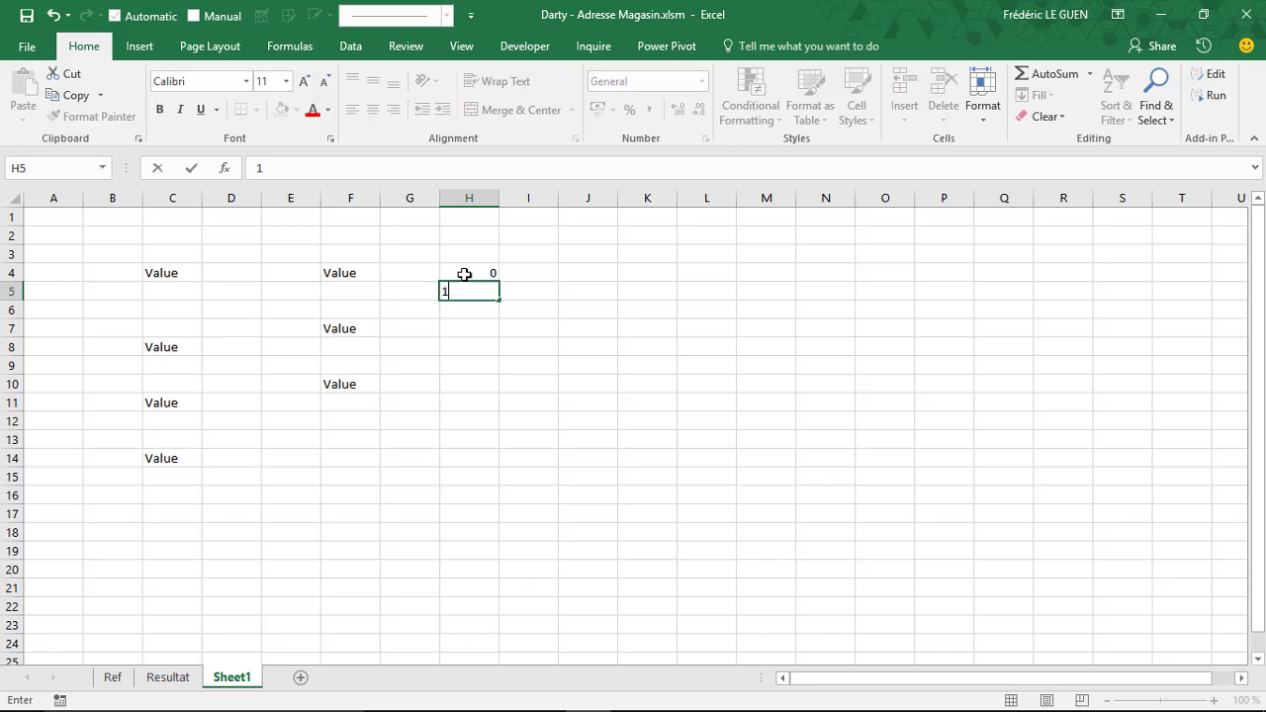
key(Return)
text(2)
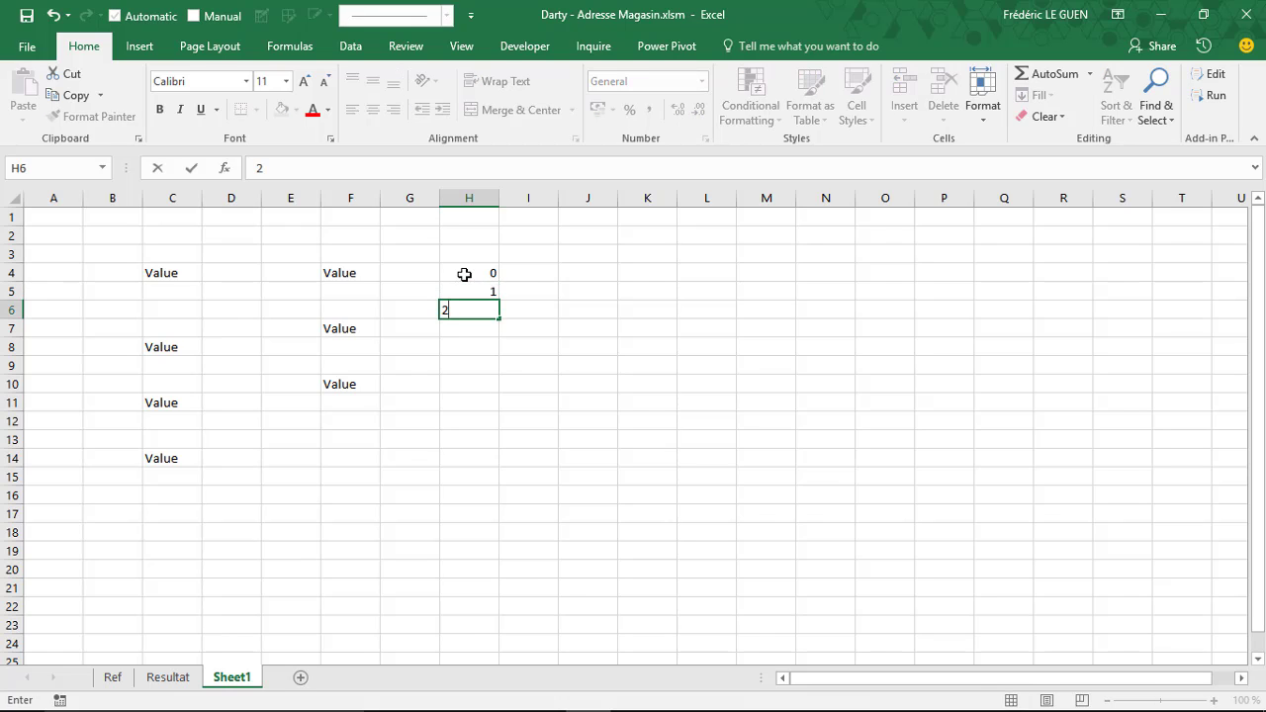
key(Return)
text(3)
key(Return)
Copy H4:H7 and paste the list at J5 and L7
drag(464, 274, 468, 327)
key(ctrl+c)
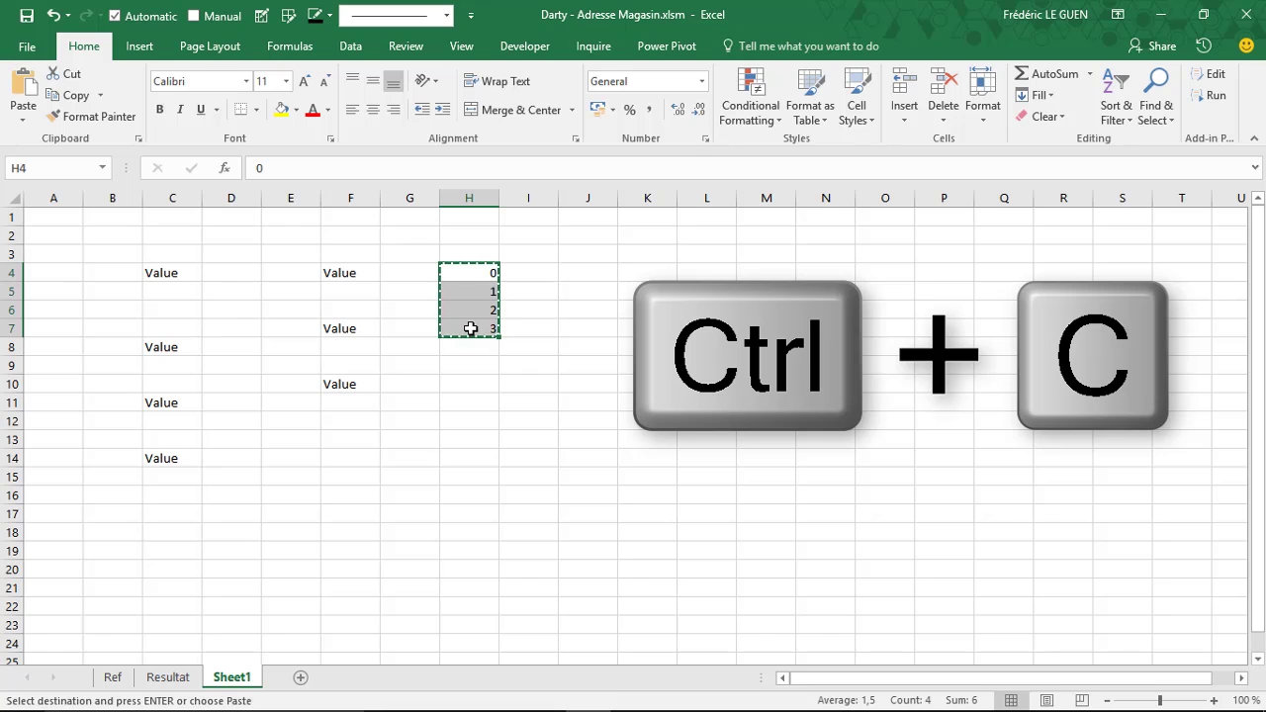
click(577, 292)
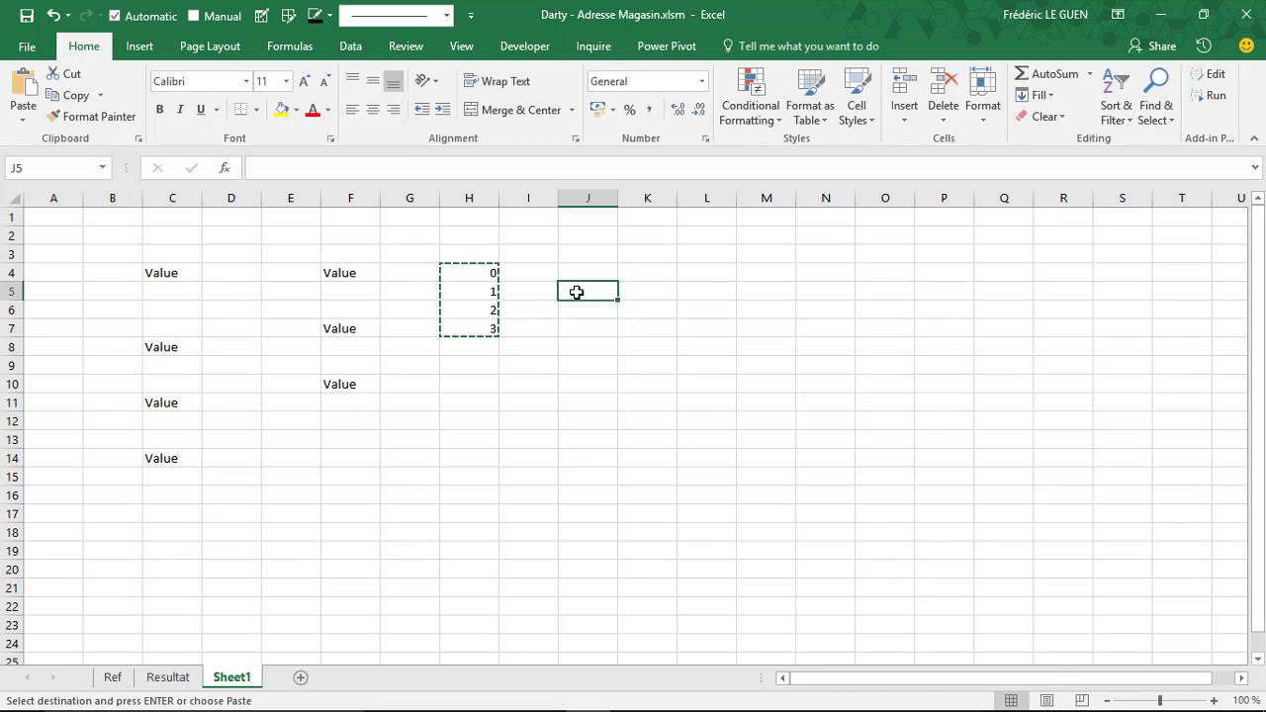
key(ctrl+v)
click(712, 325)
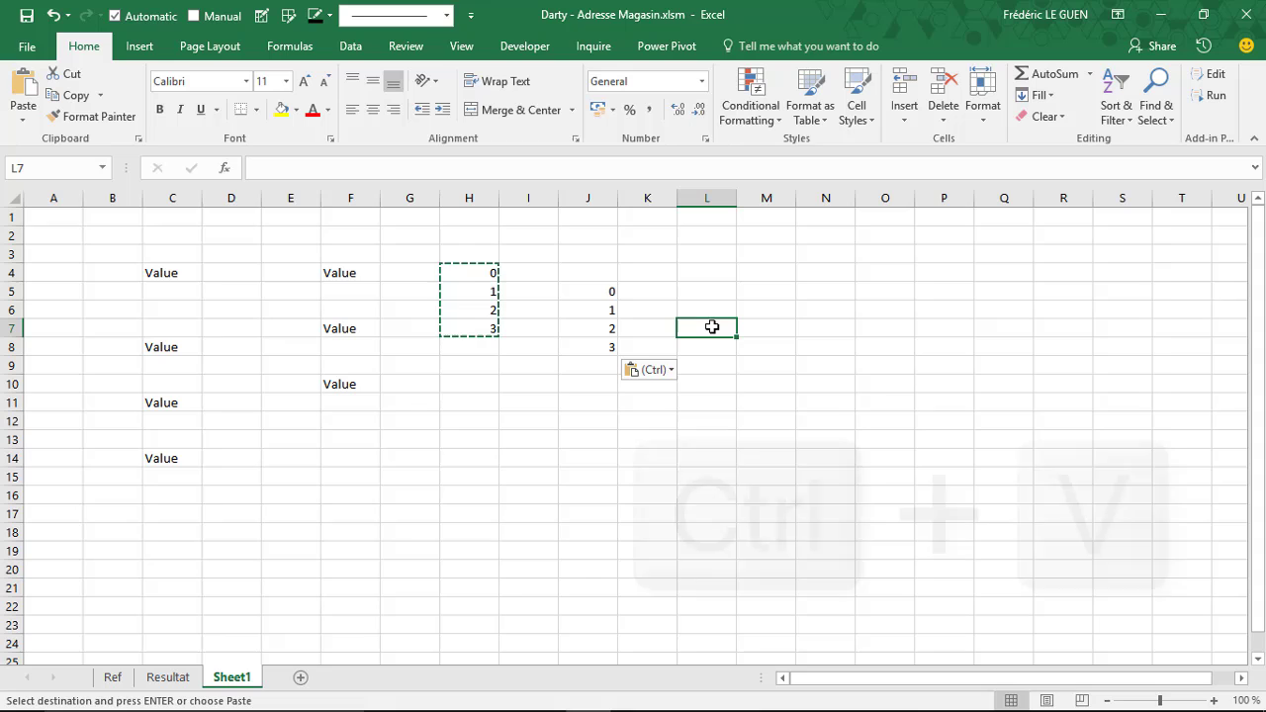
key(ctrl+v)
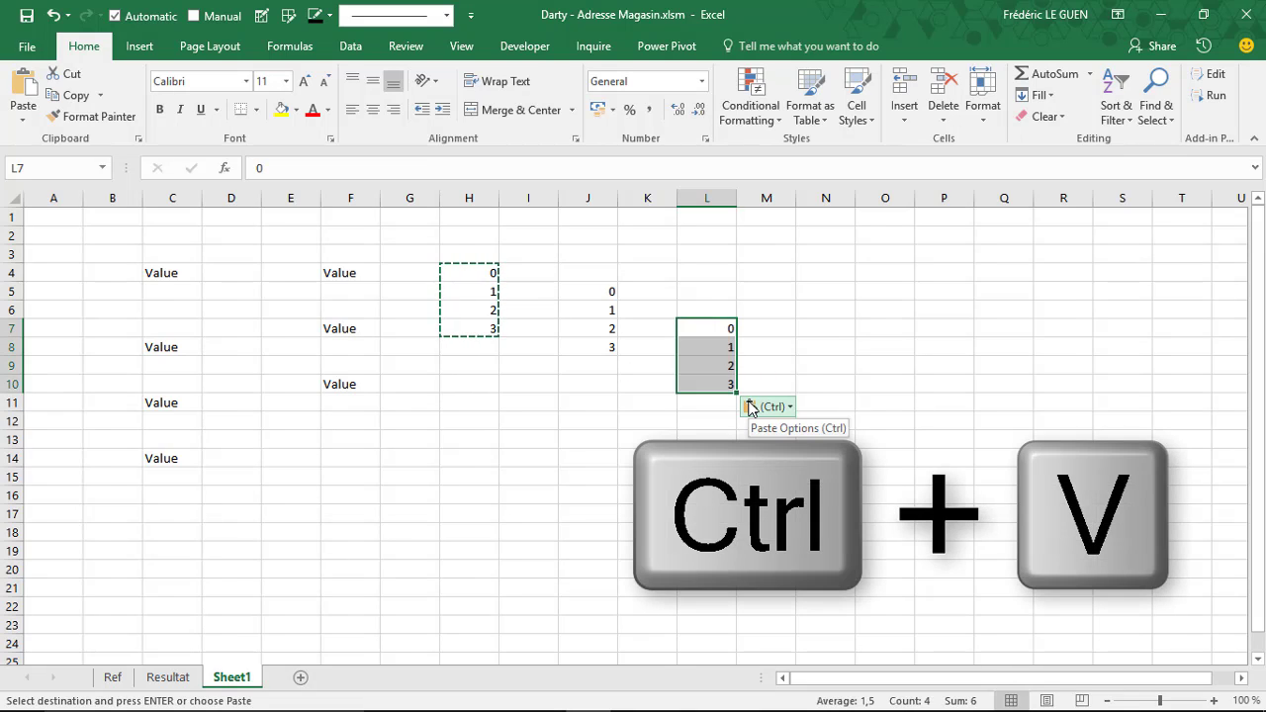
drag(69, 241, 798, 429)
Clear all contents and formatting from A2:M15
click(1061, 119)
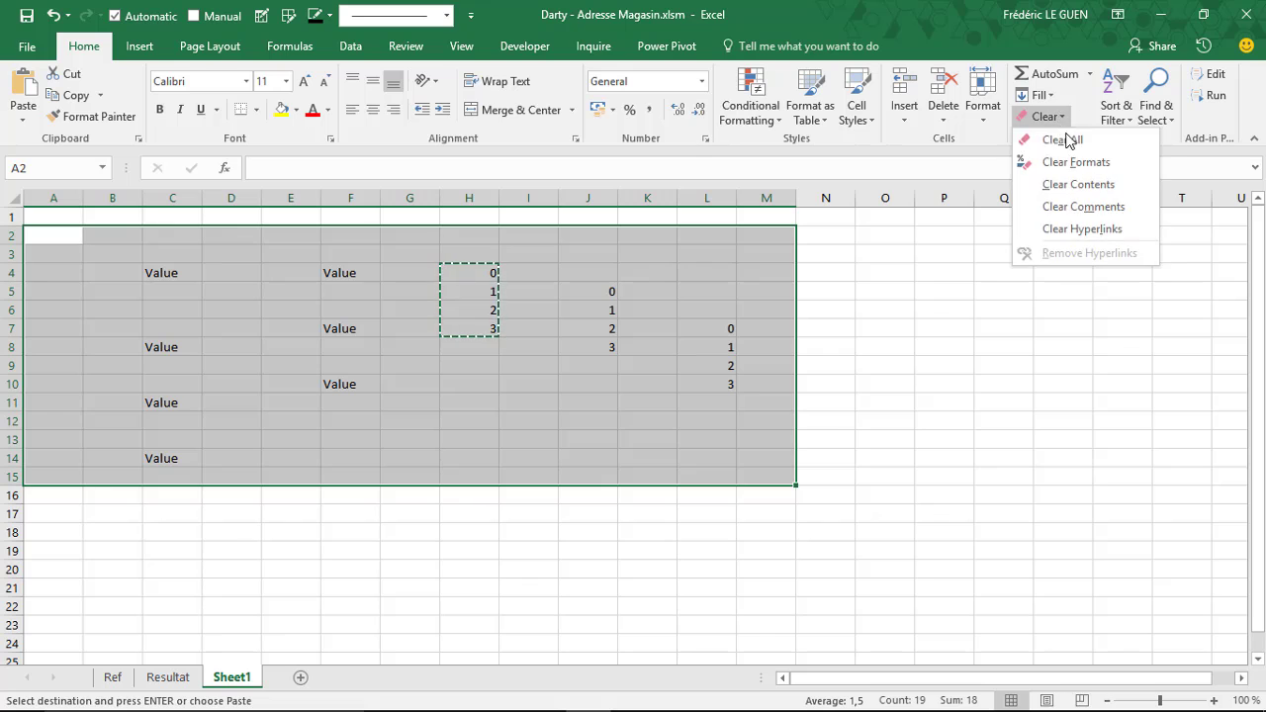
click(1072, 139)
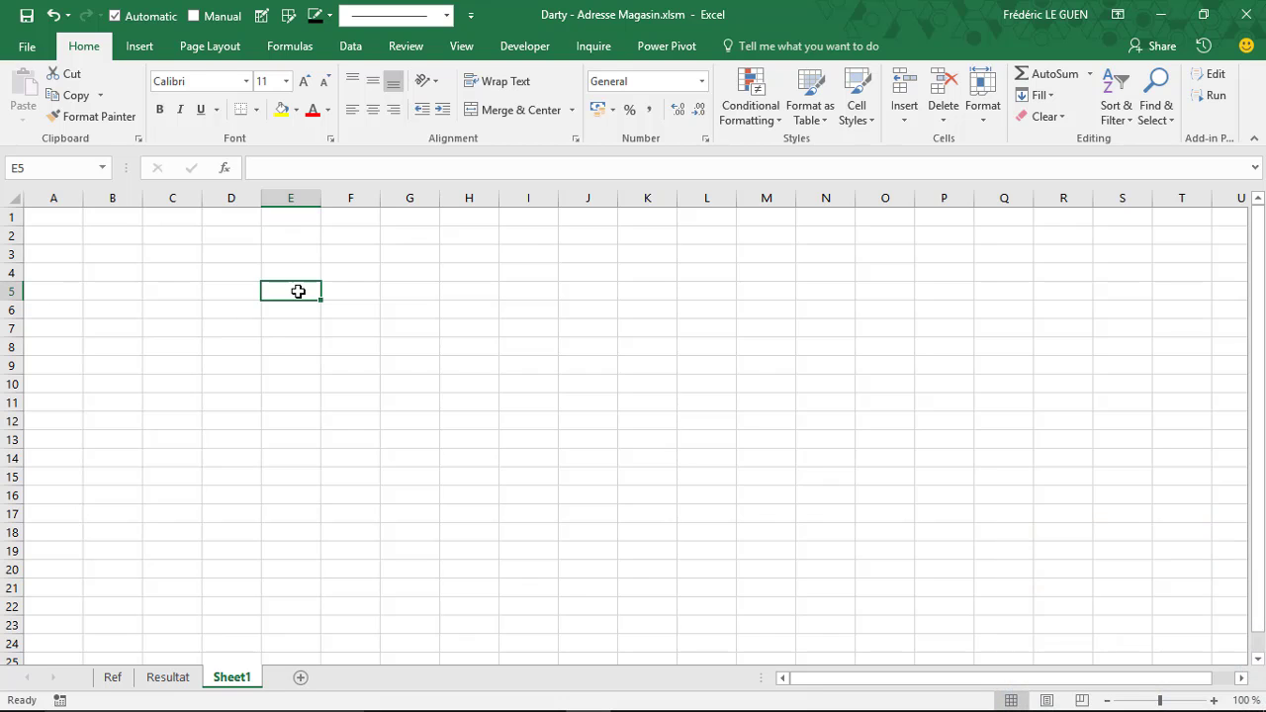
Enter 'New Value' in E5, give it a yellow fill and widen column E
text(New V)
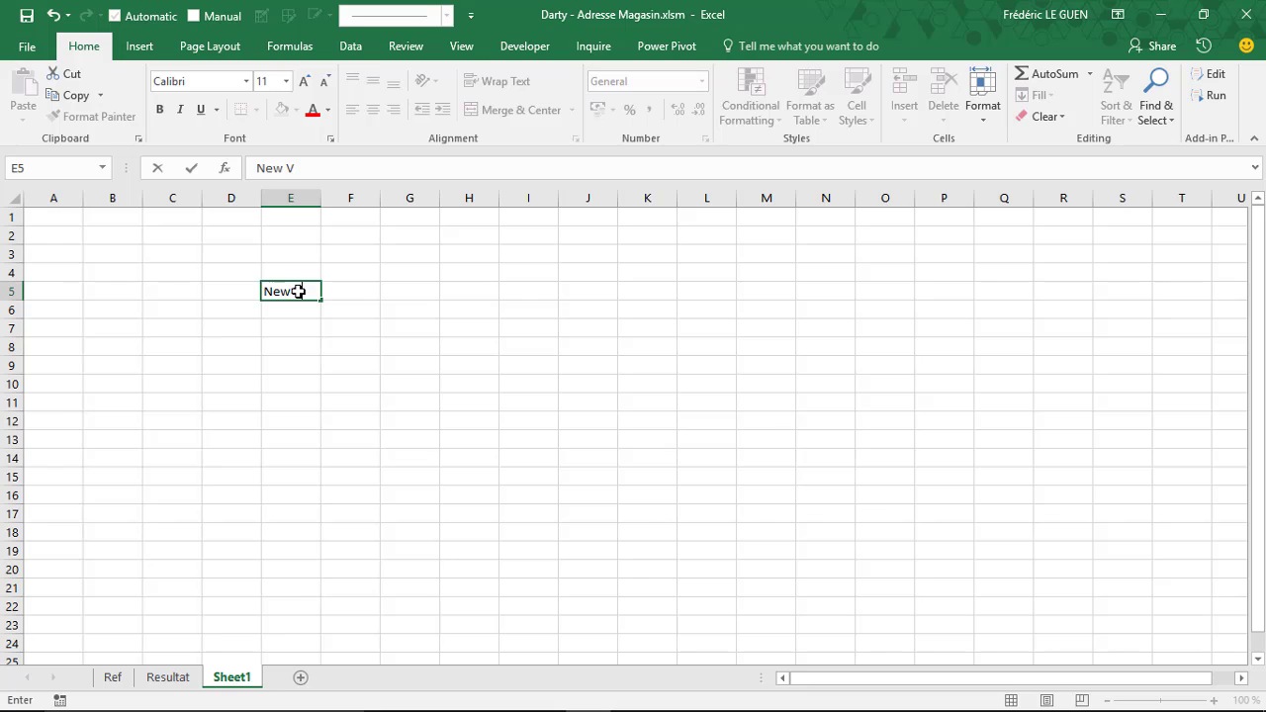
text(alue)
key(Return)
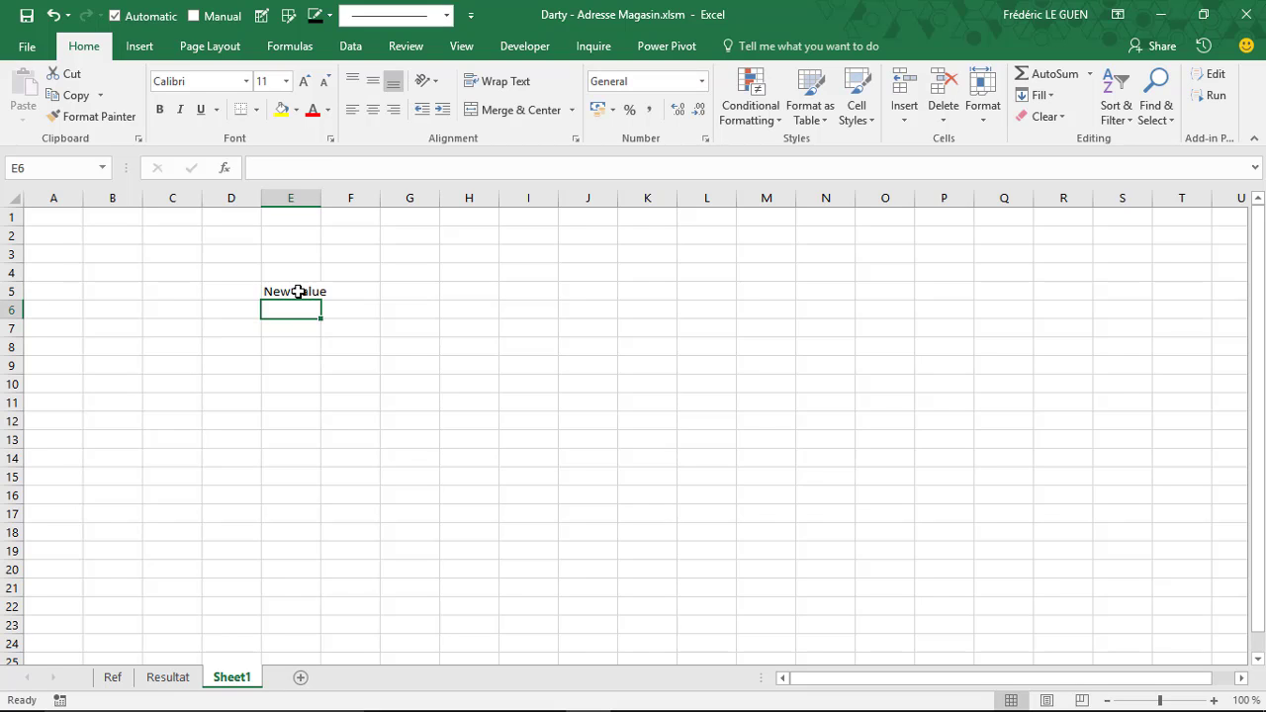
click(297, 292)
click(282, 112)
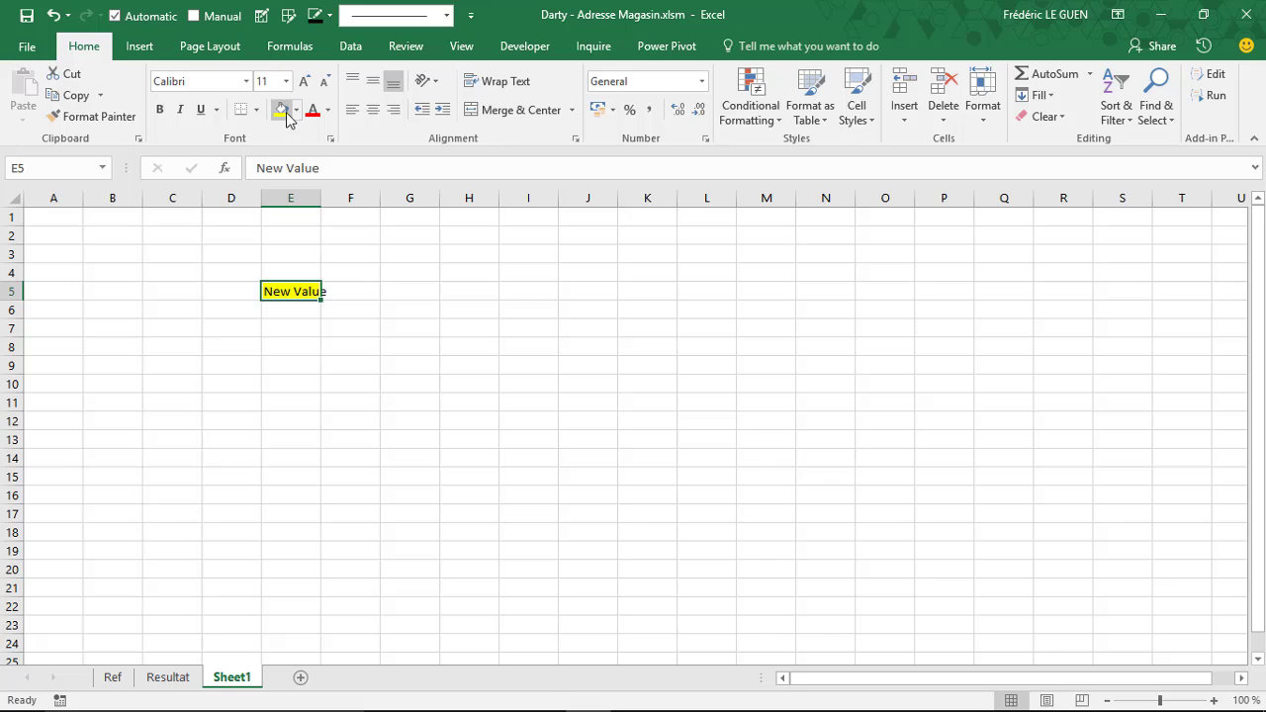
drag(321, 199, 339, 202)
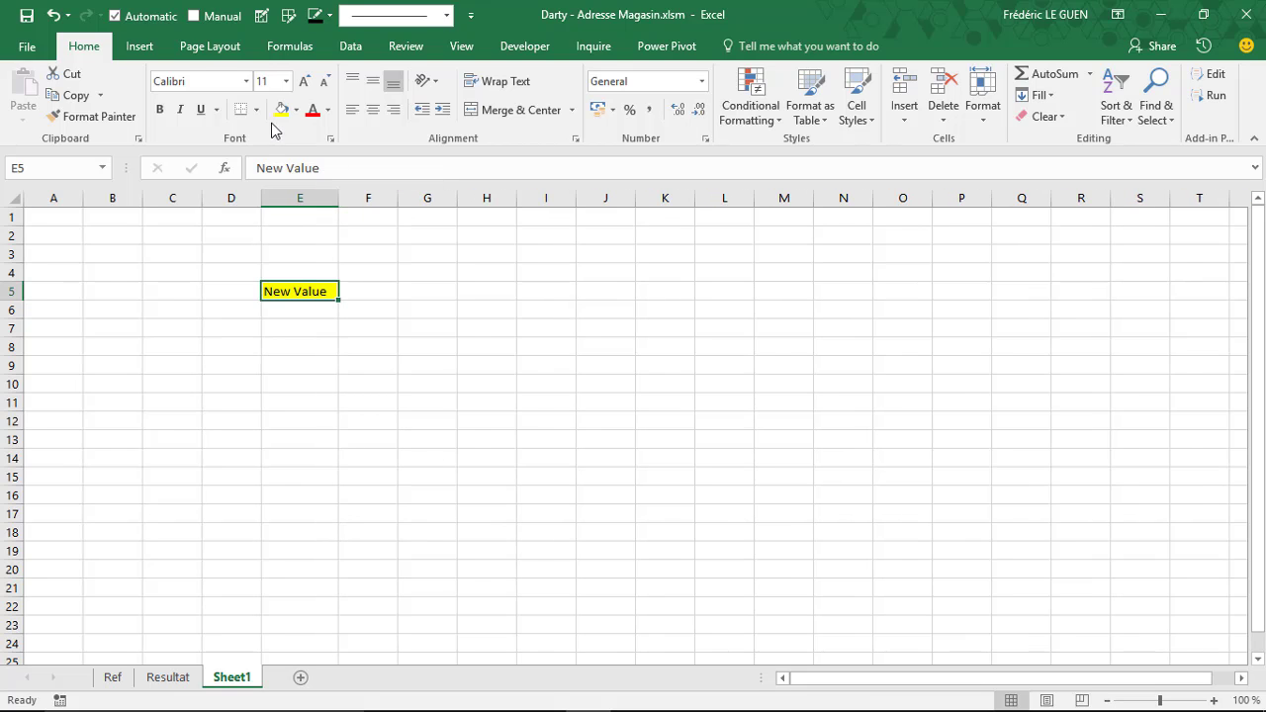
Draw a red double-line border around E5
click(286, 17)
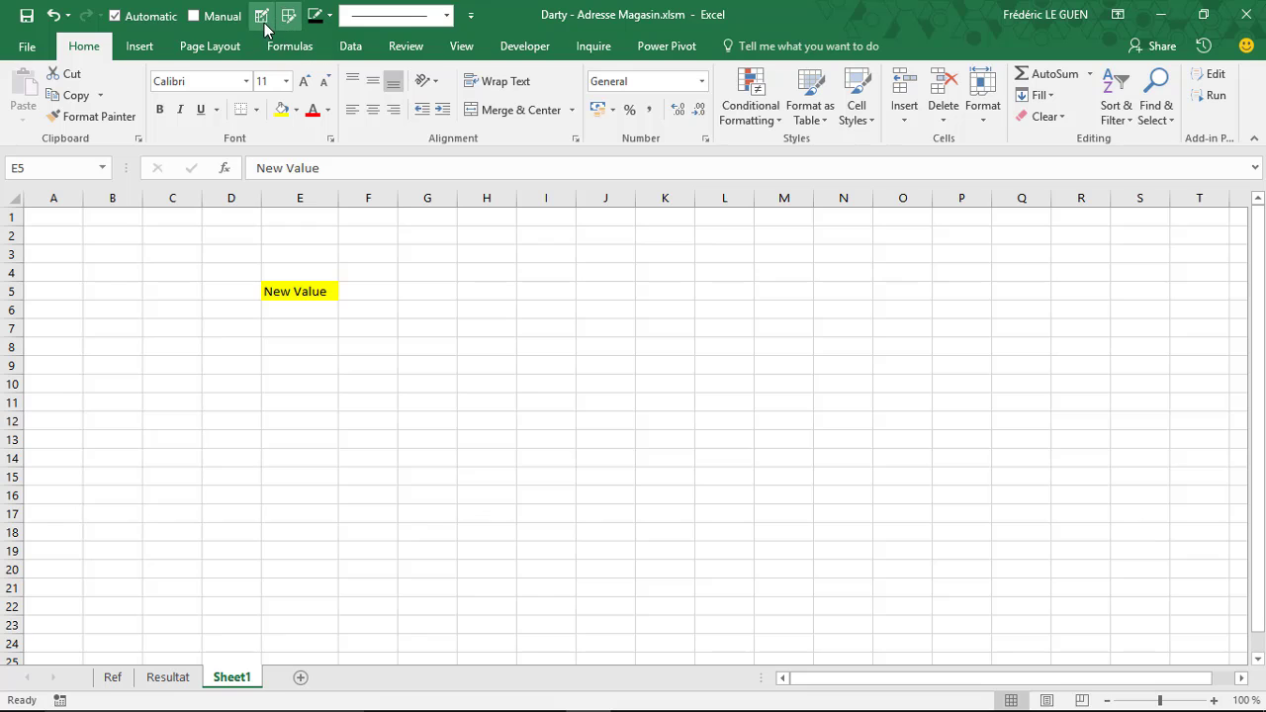
click(396, 15)
click(395, 358)
click(330, 15)
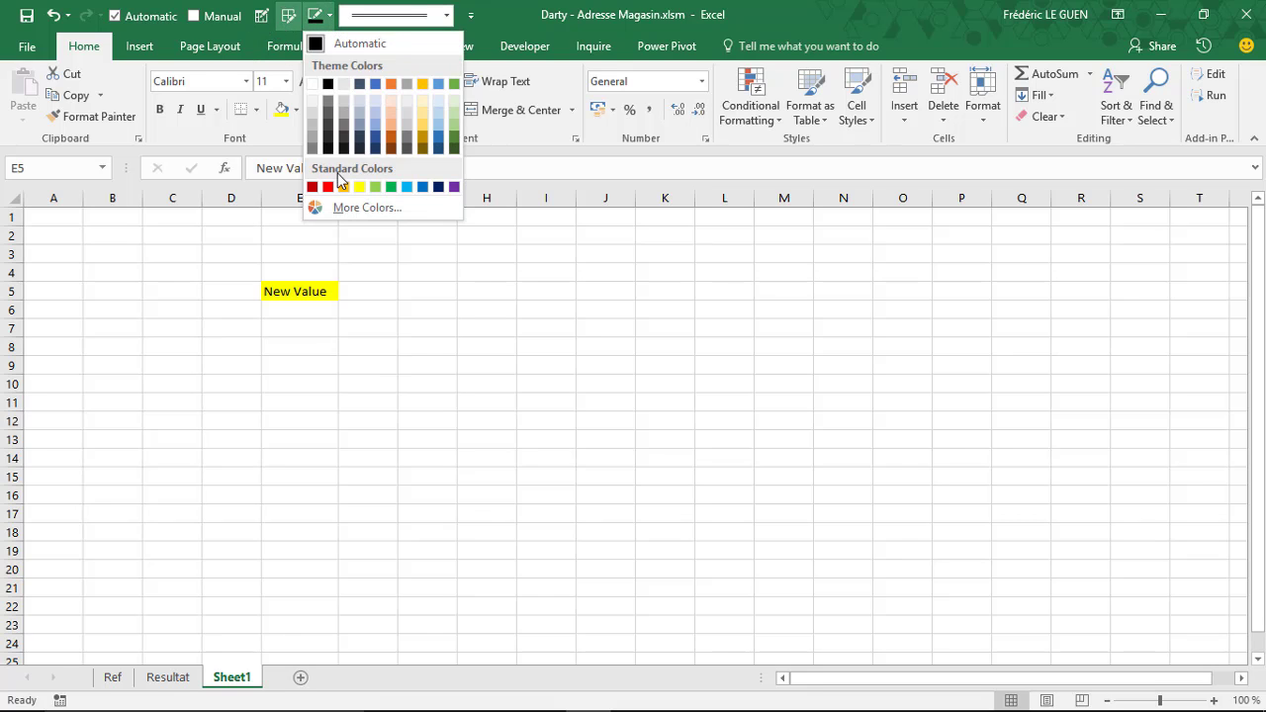
click(332, 186)
click(265, 286)
drag(338, 202, 353, 197)
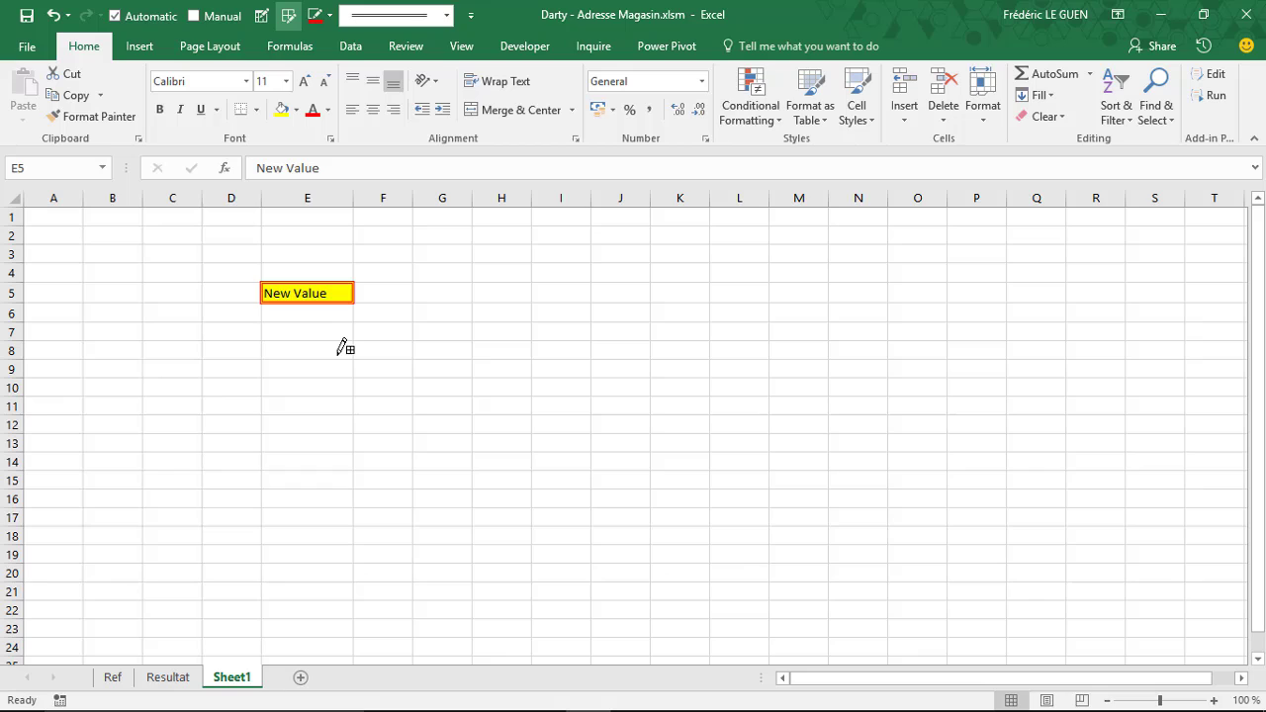
click(287, 17)
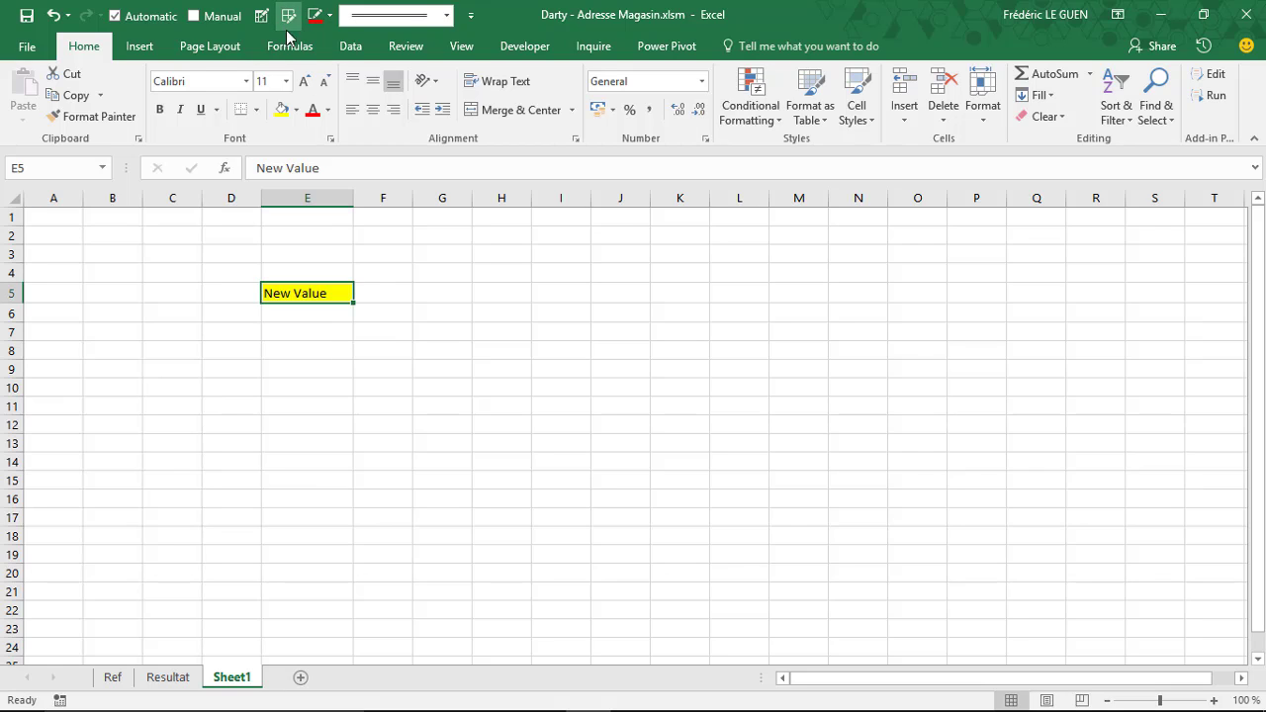
click(348, 332)
Copy E5 with its formatting into F9
click(309, 290)
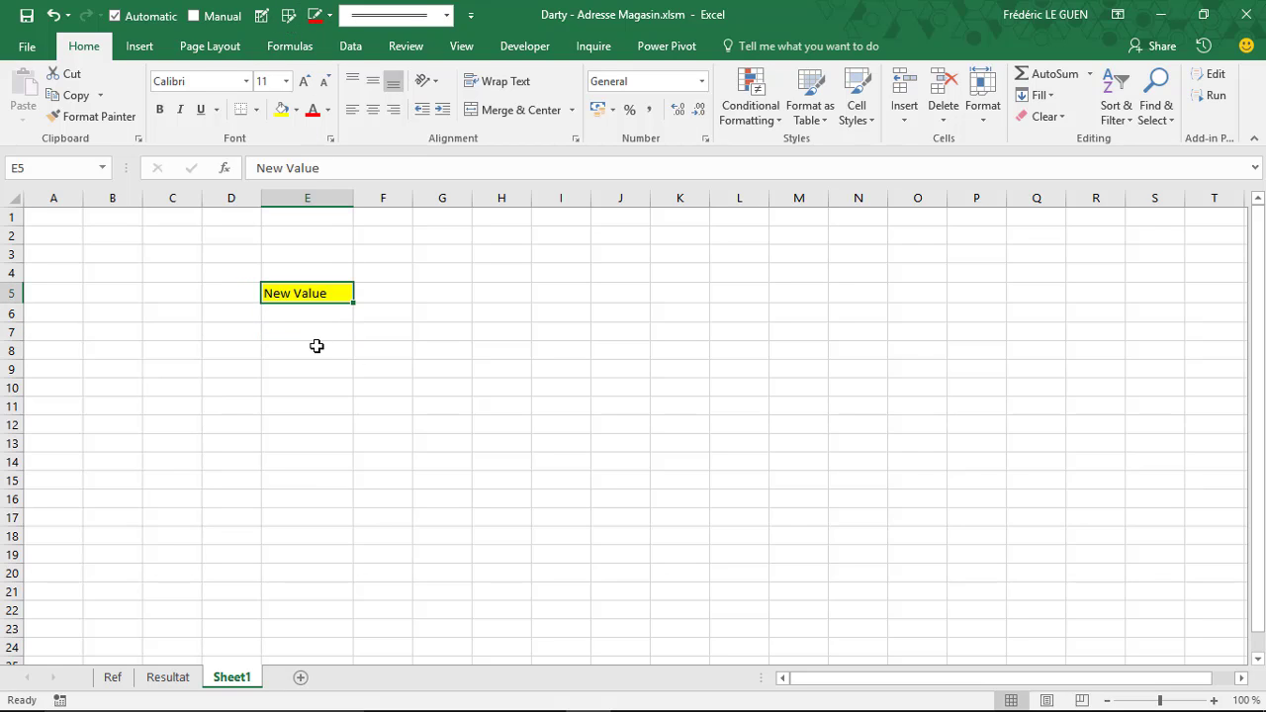
key(ctrl+c)
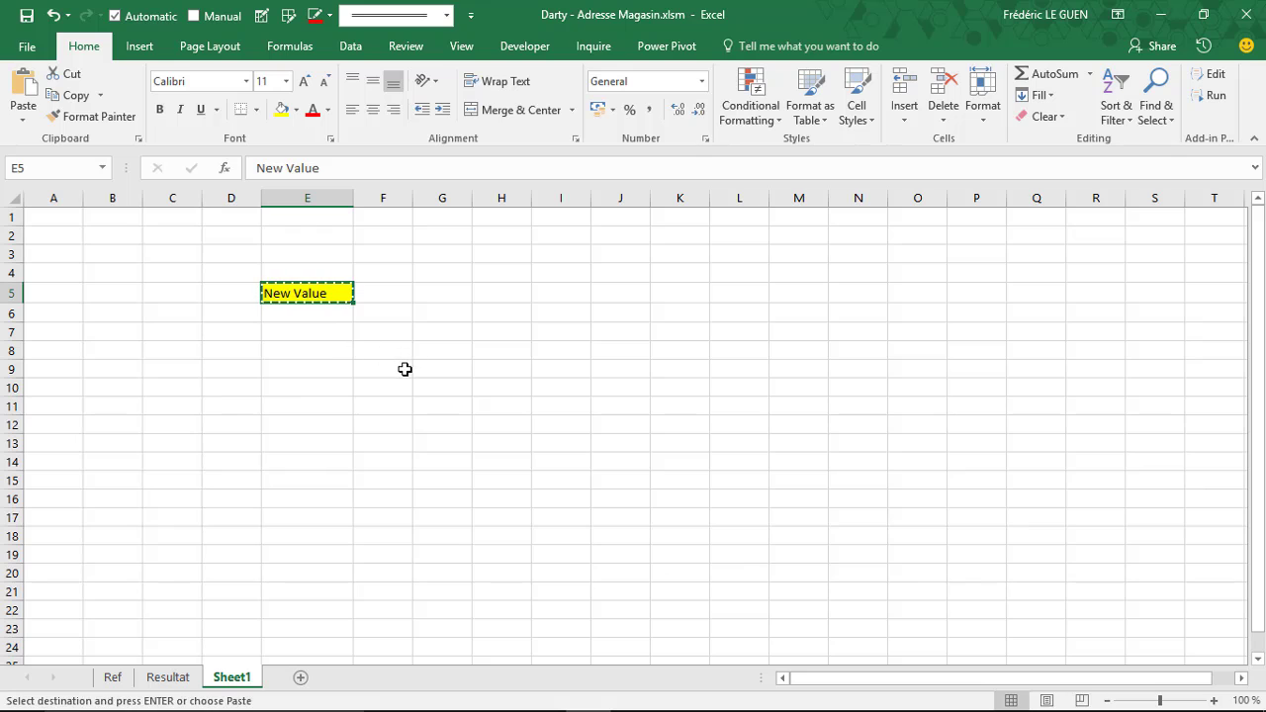
click(405, 369)
key(ctrl+v)
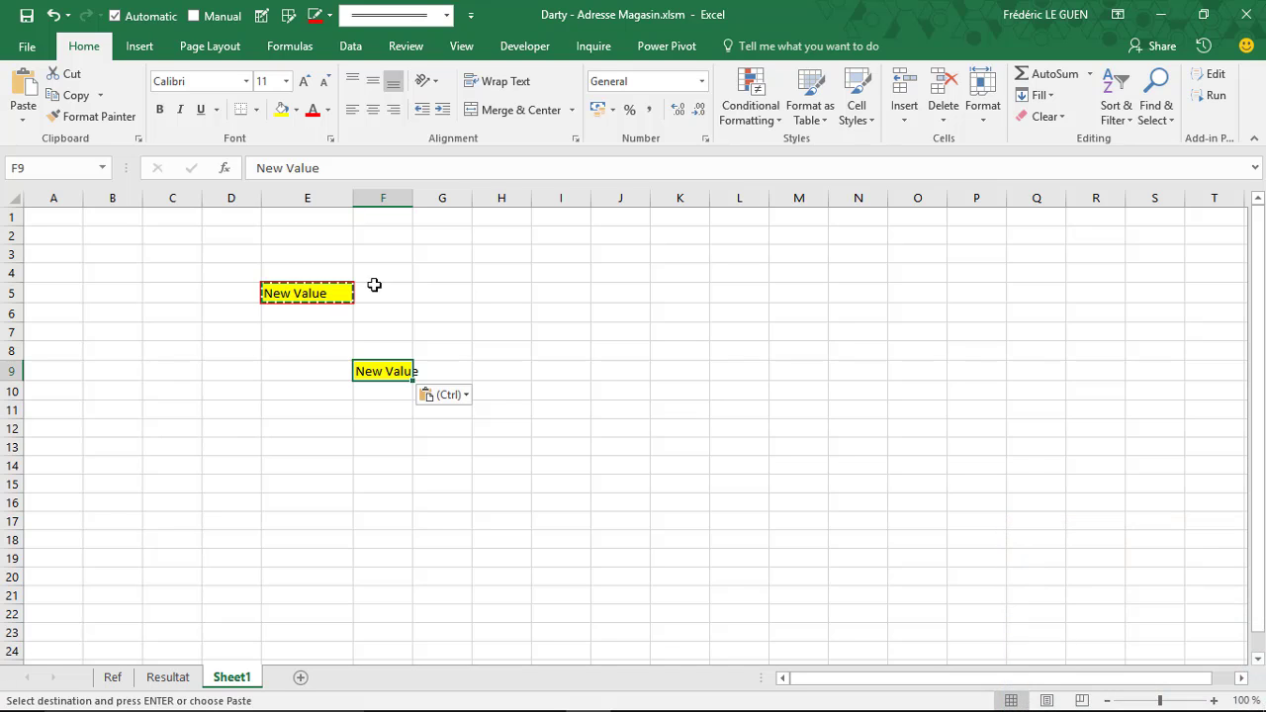
click(301, 293)
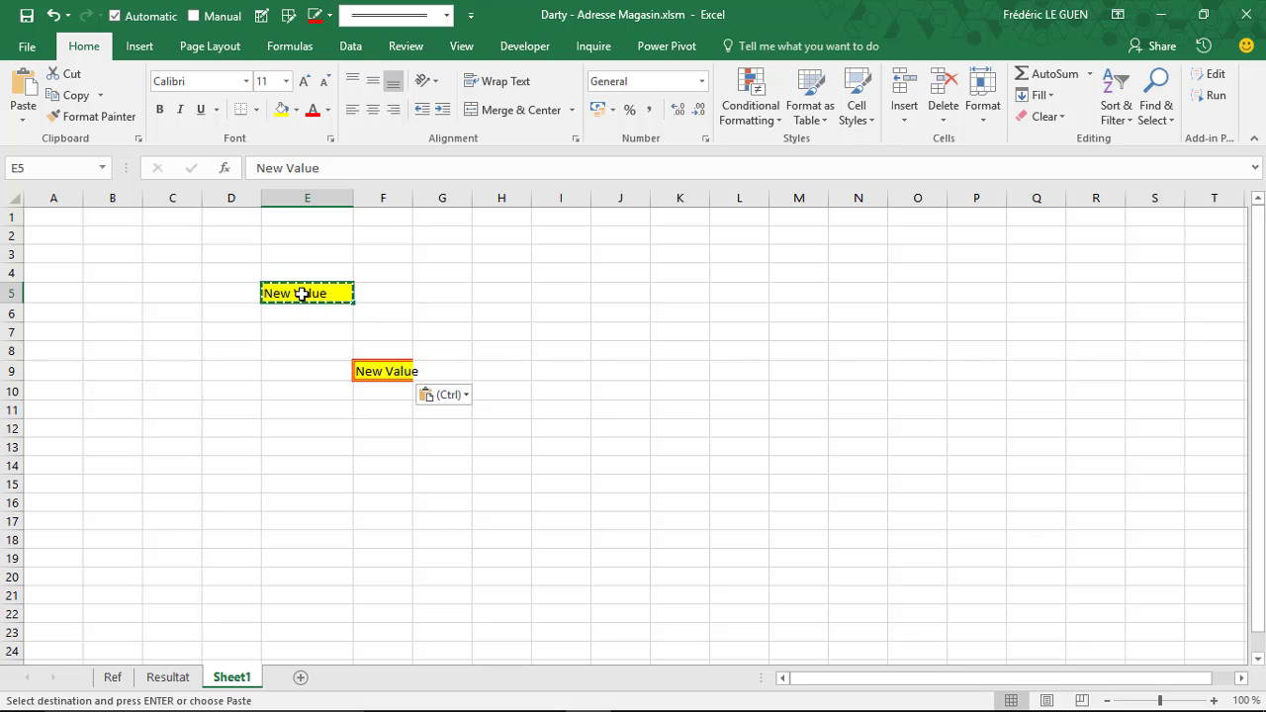
click(311, 450)
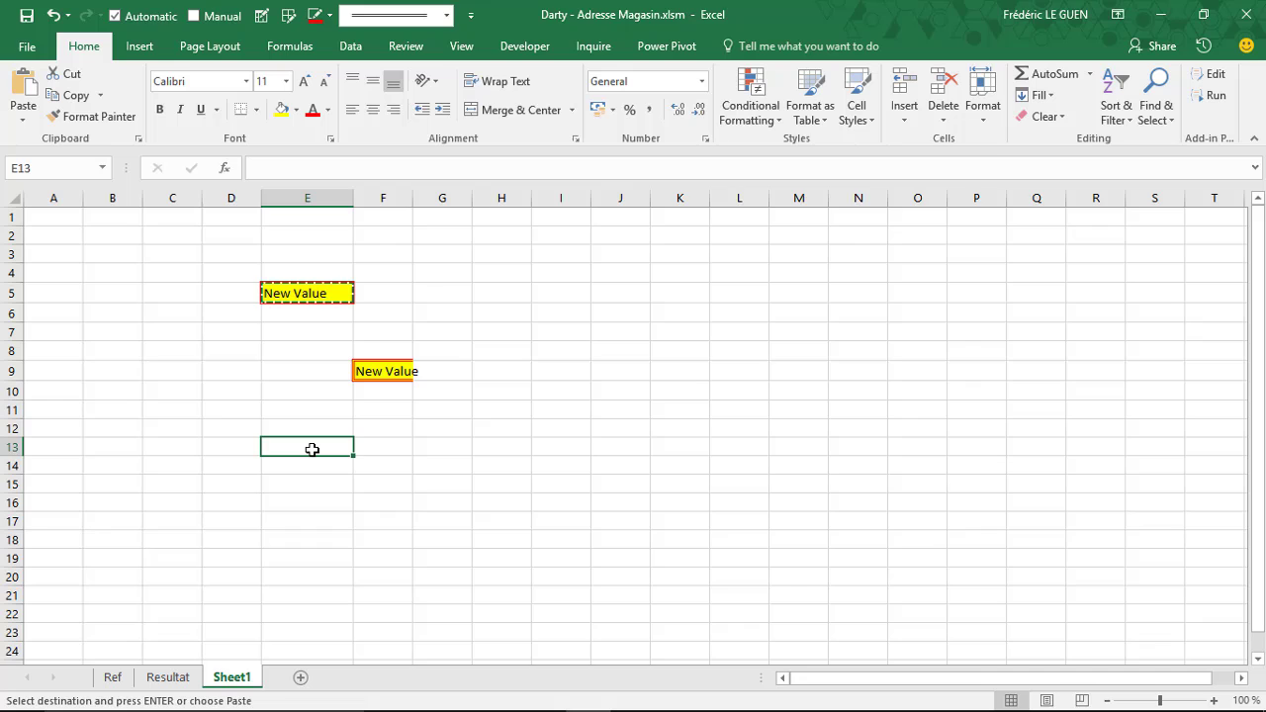
Paste Special only the value 'New Value' into E13, without fill or border
key(ctrl+alt+v)
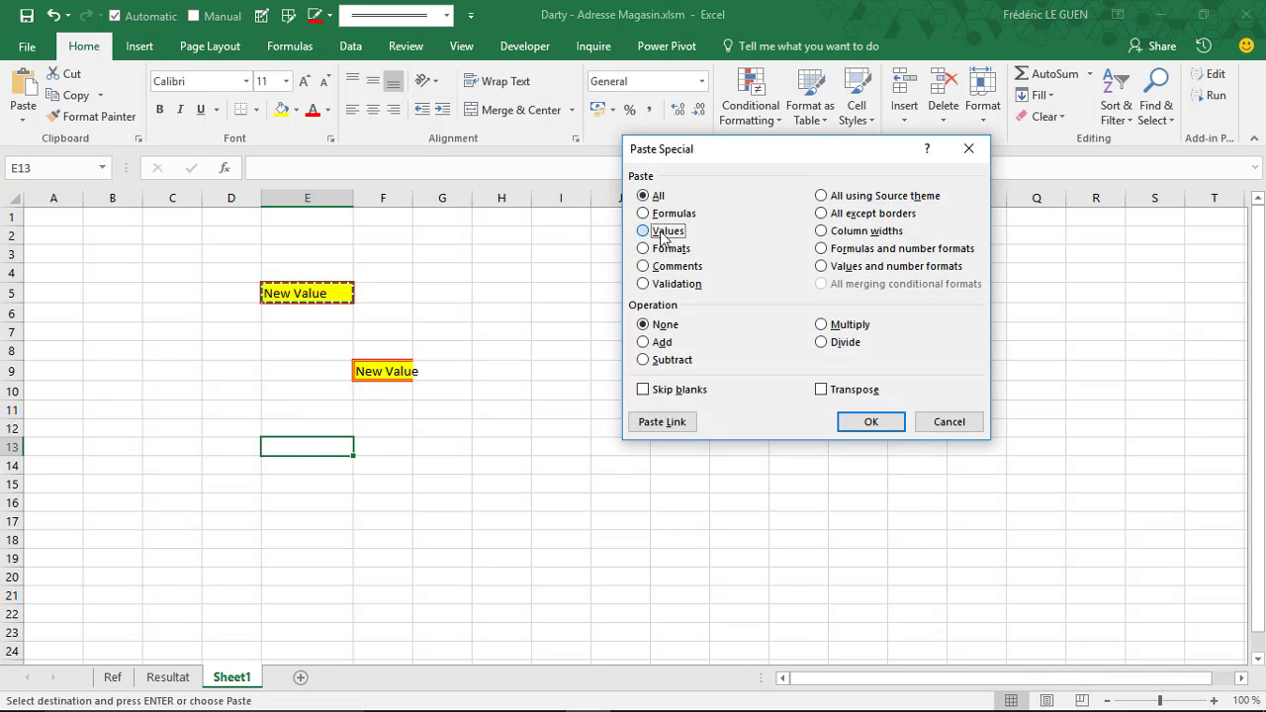
click(661, 233)
click(871, 421)
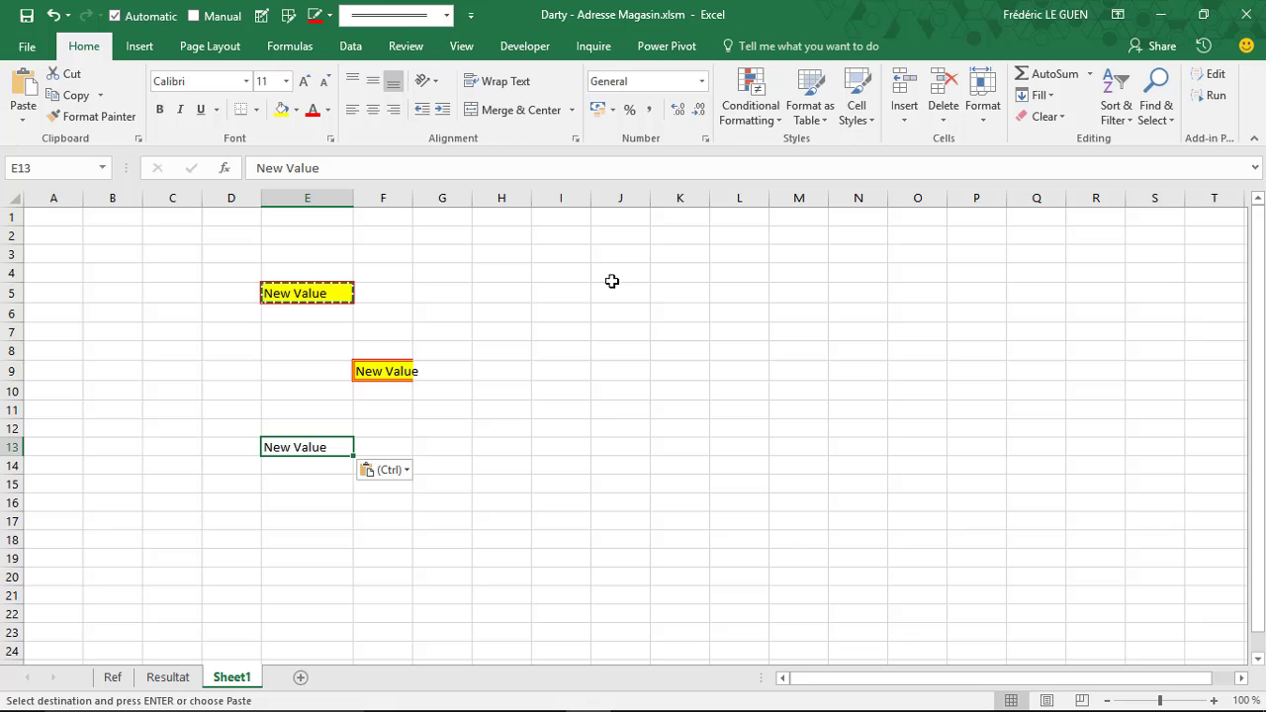
Enter 1 in I4 and fill an incrementing series 1–12 down to I15
click(575, 276)
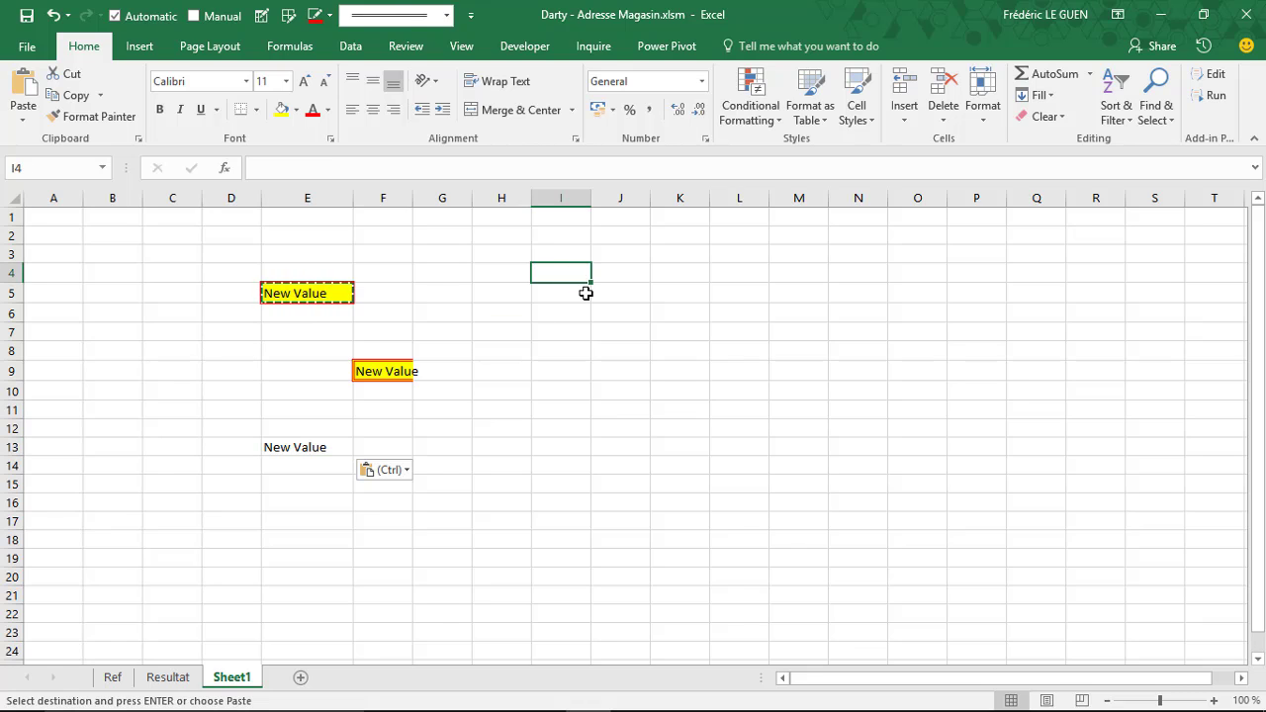
key(Escape)
text(1)
key(Return)
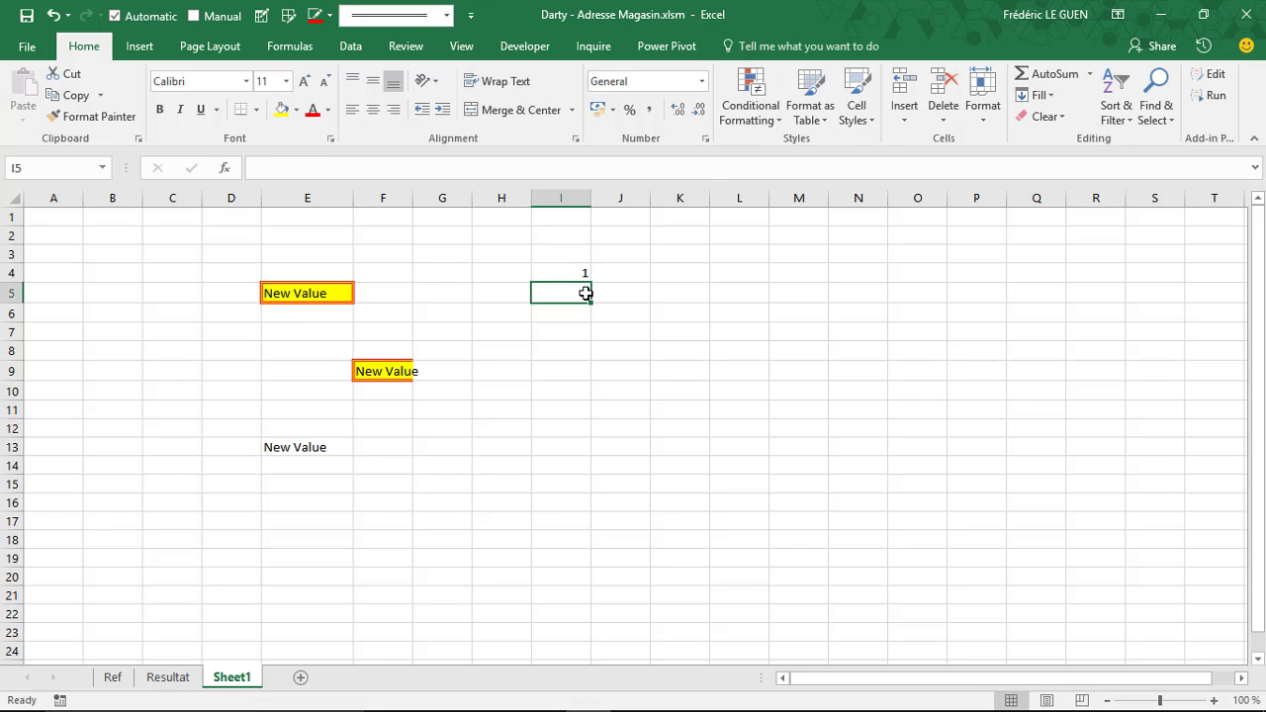
click(569, 272)
drag(591, 283, 574, 458)
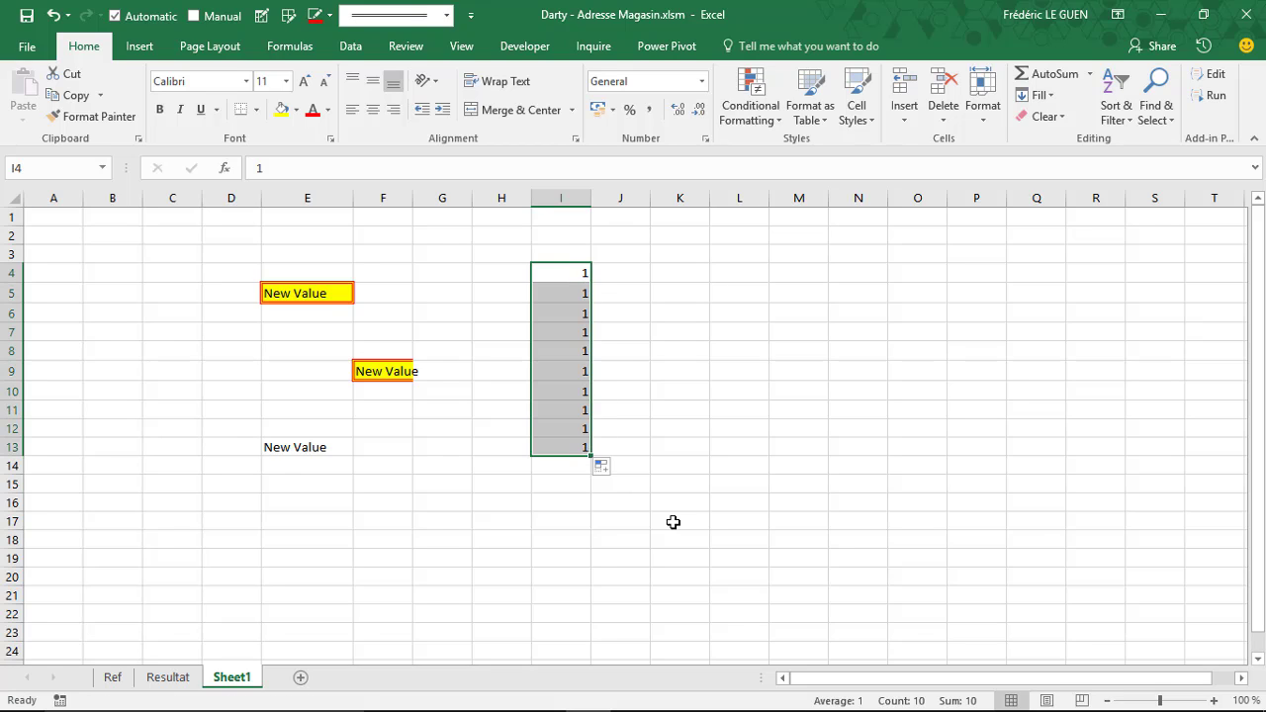
key(ctrl+z)
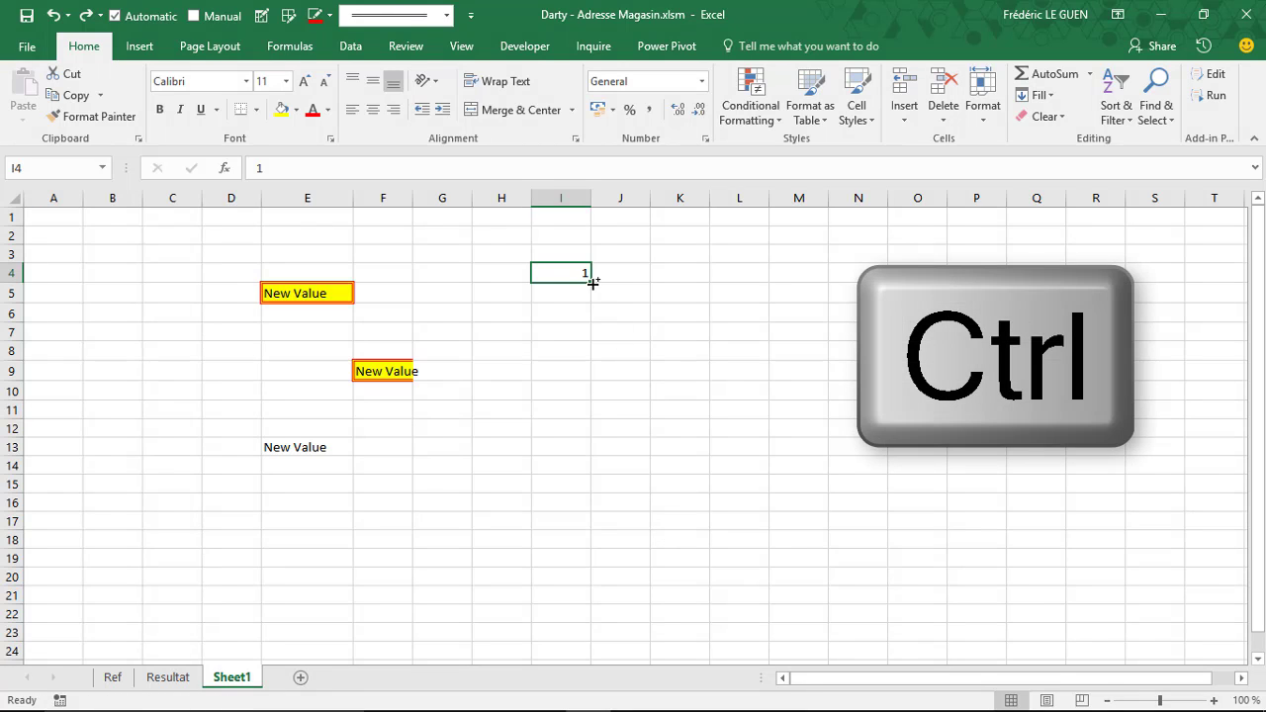
drag(592, 283, 593, 495)
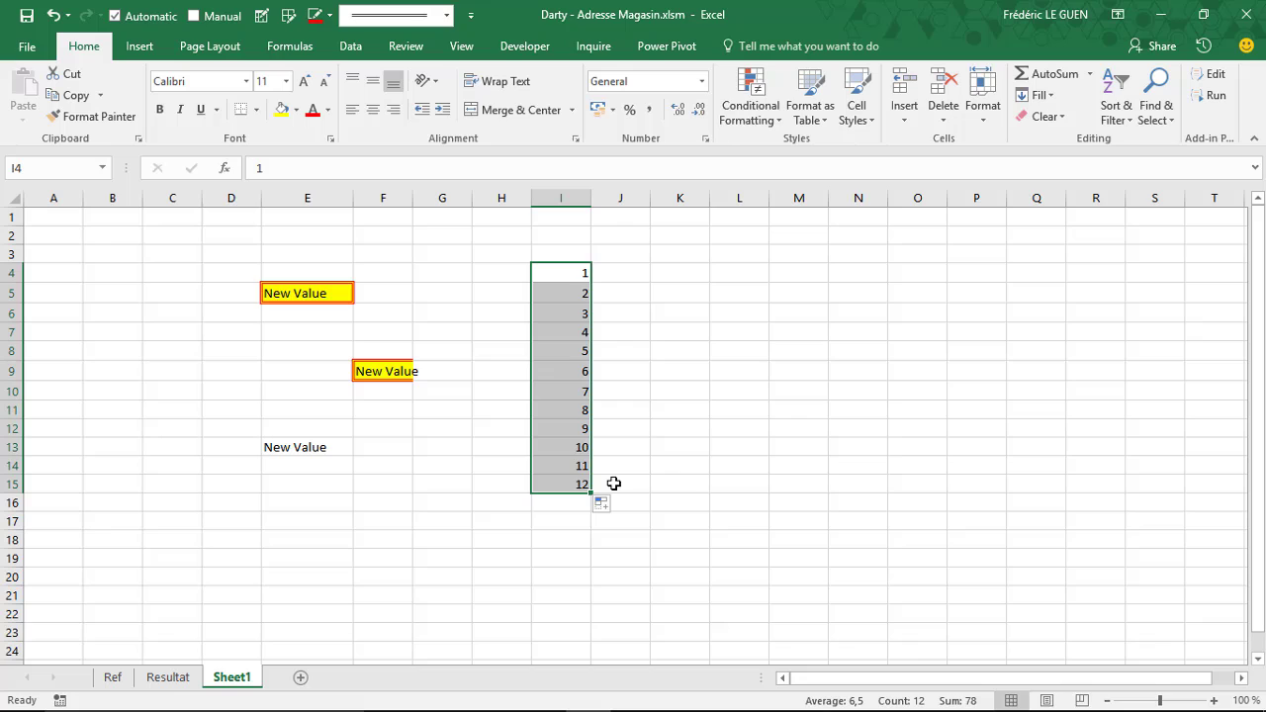
drag(591, 426, 609, 427)
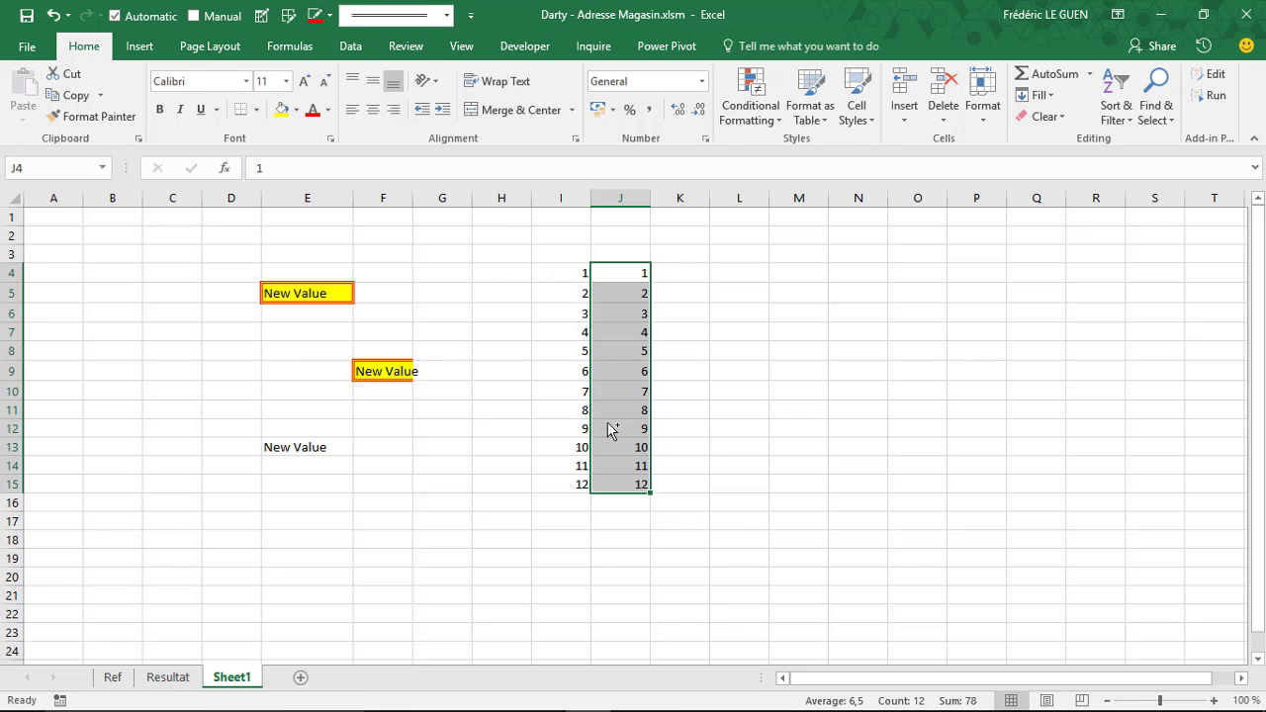
click(679, 279)
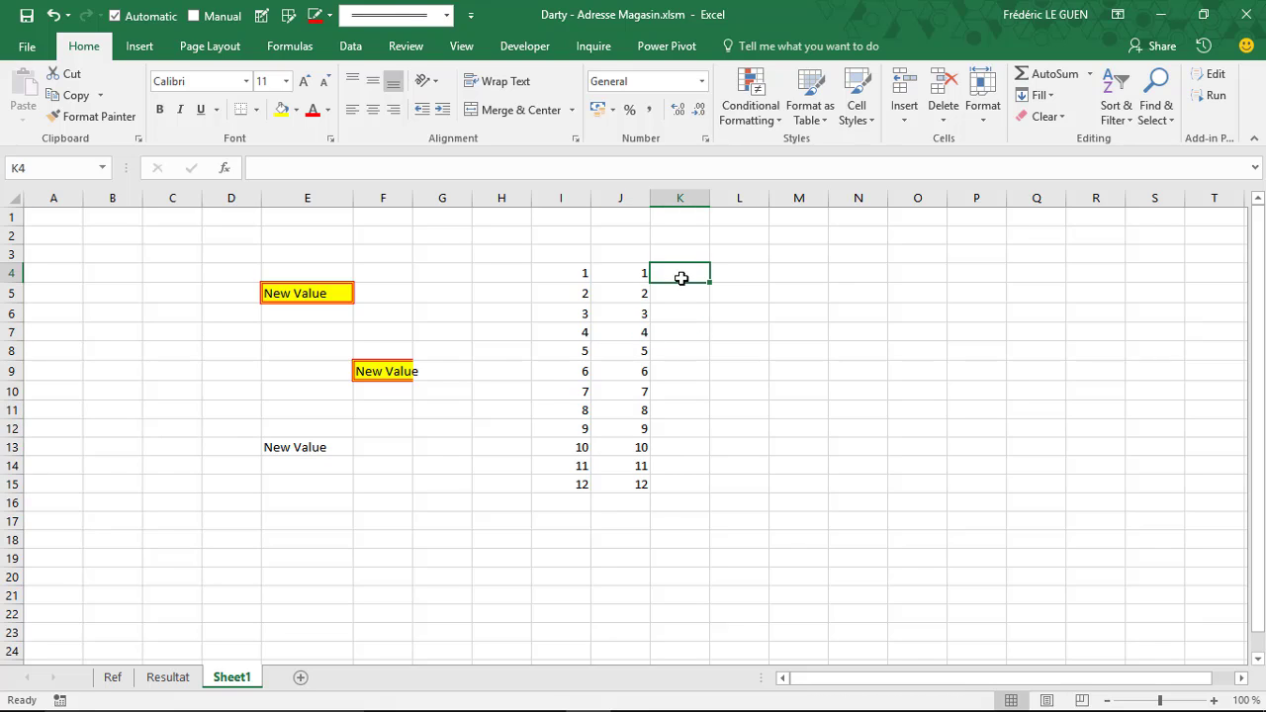
text(=)
click(579, 272)
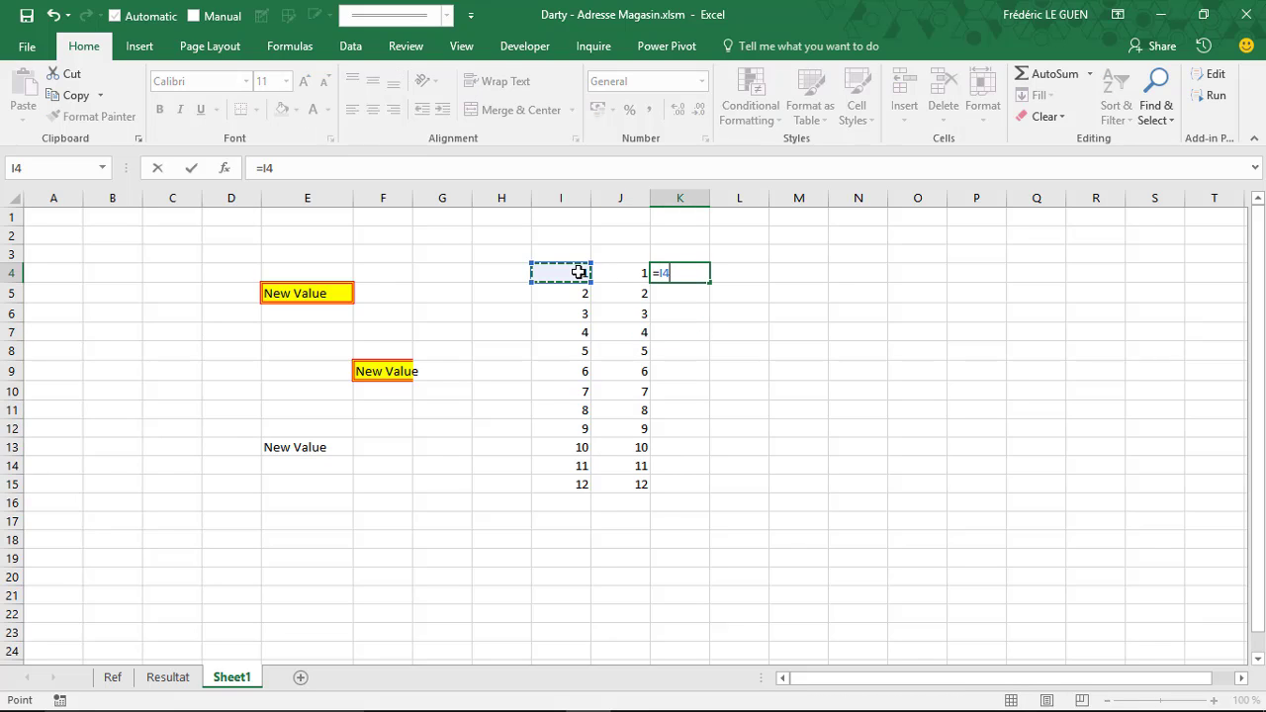
text(*)
click(606, 274)
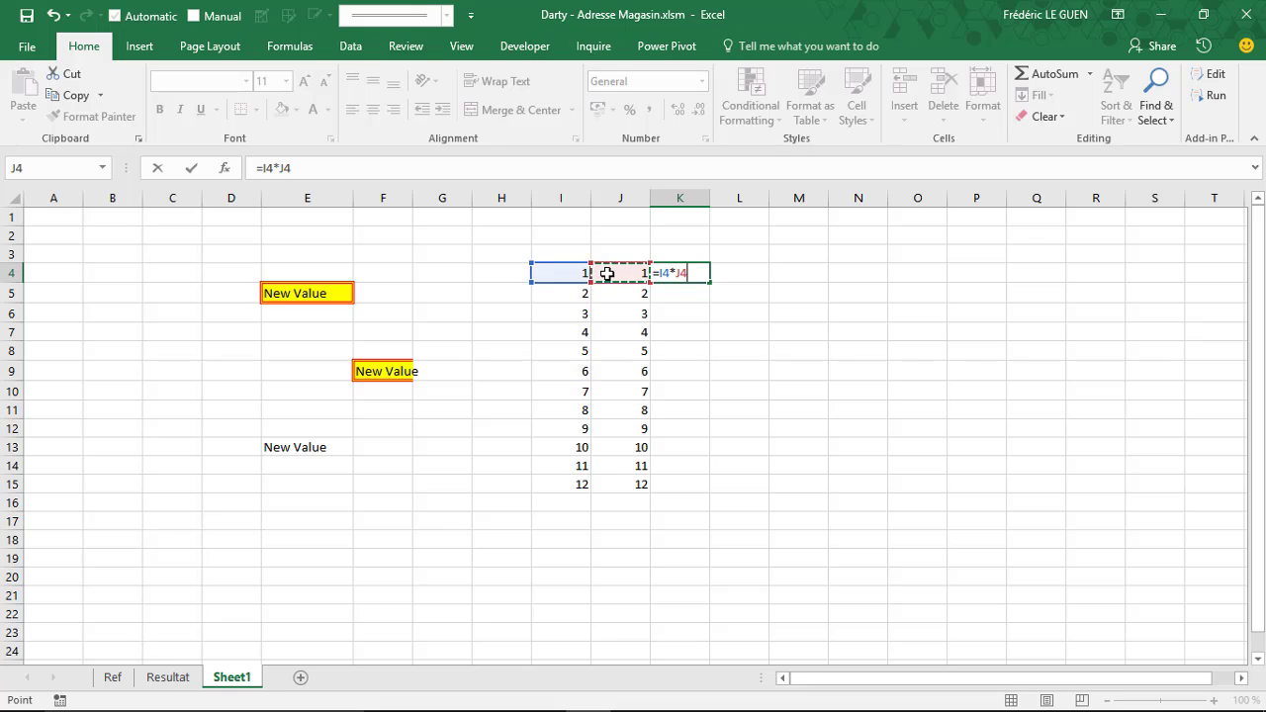
key(Return)
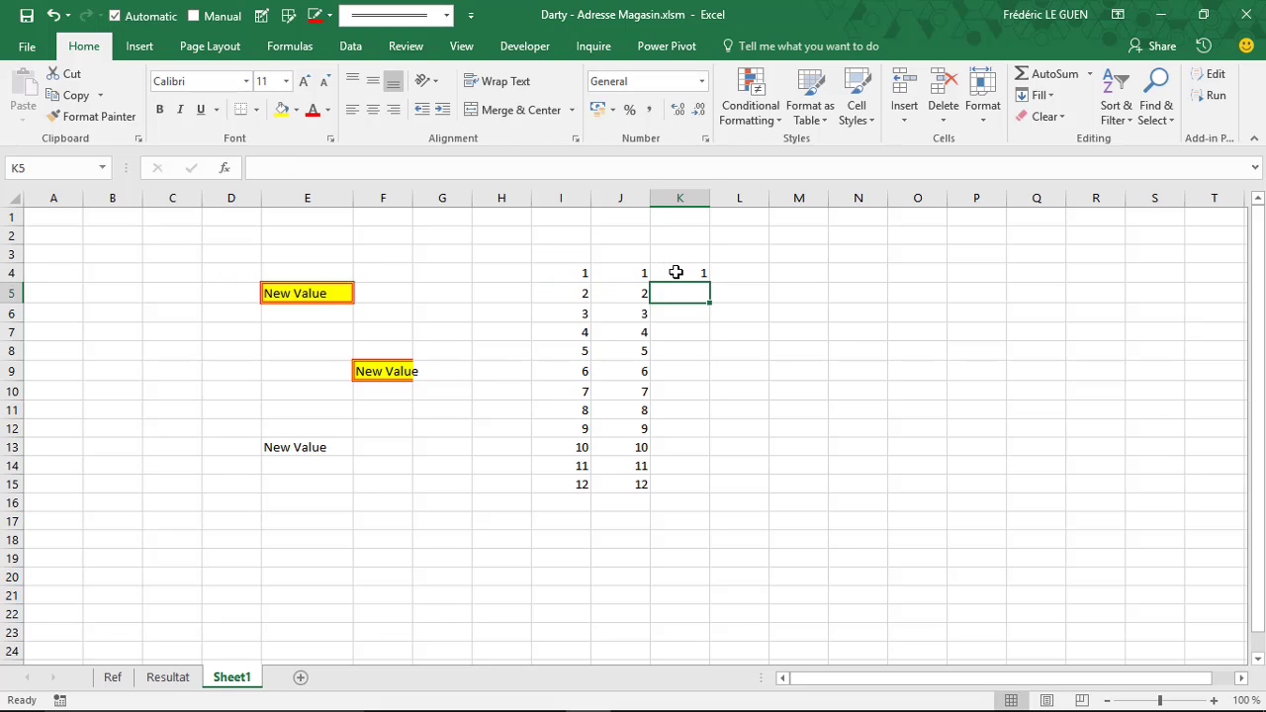
click(680, 272)
drag(711, 283, 702, 494)
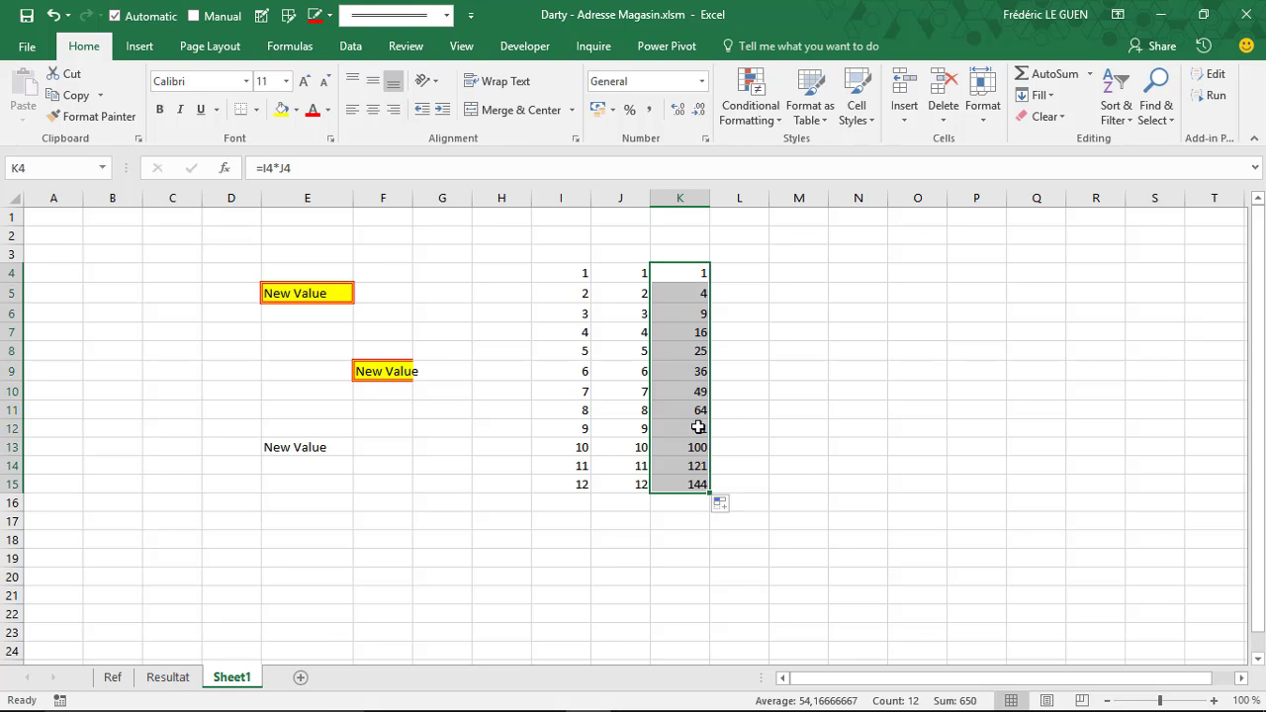
click(677, 334)
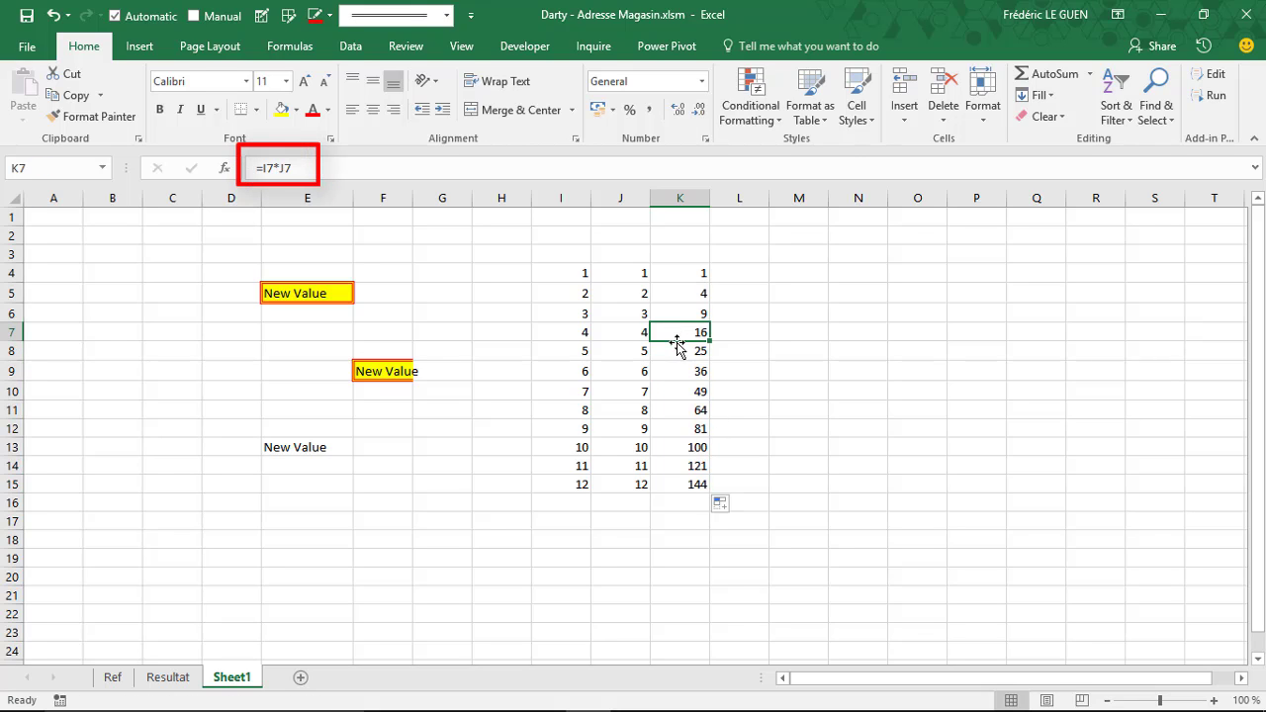
click(677, 353)
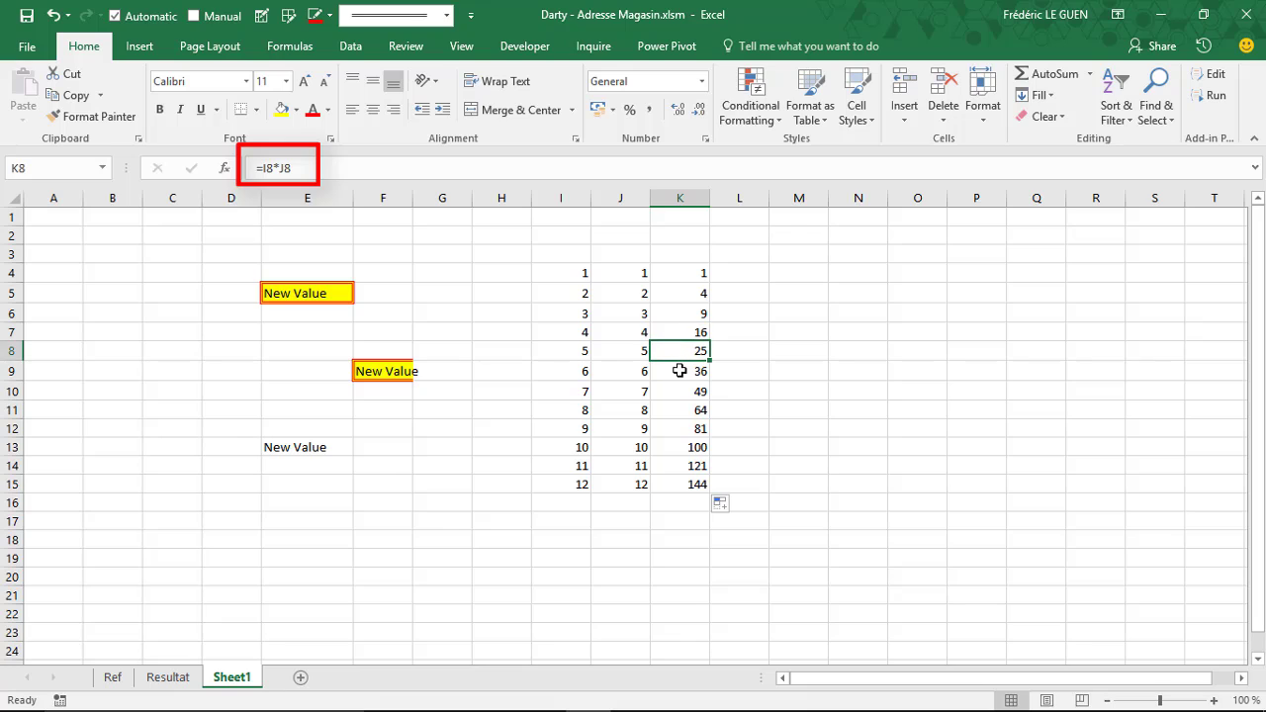
click(680, 370)
click(683, 394)
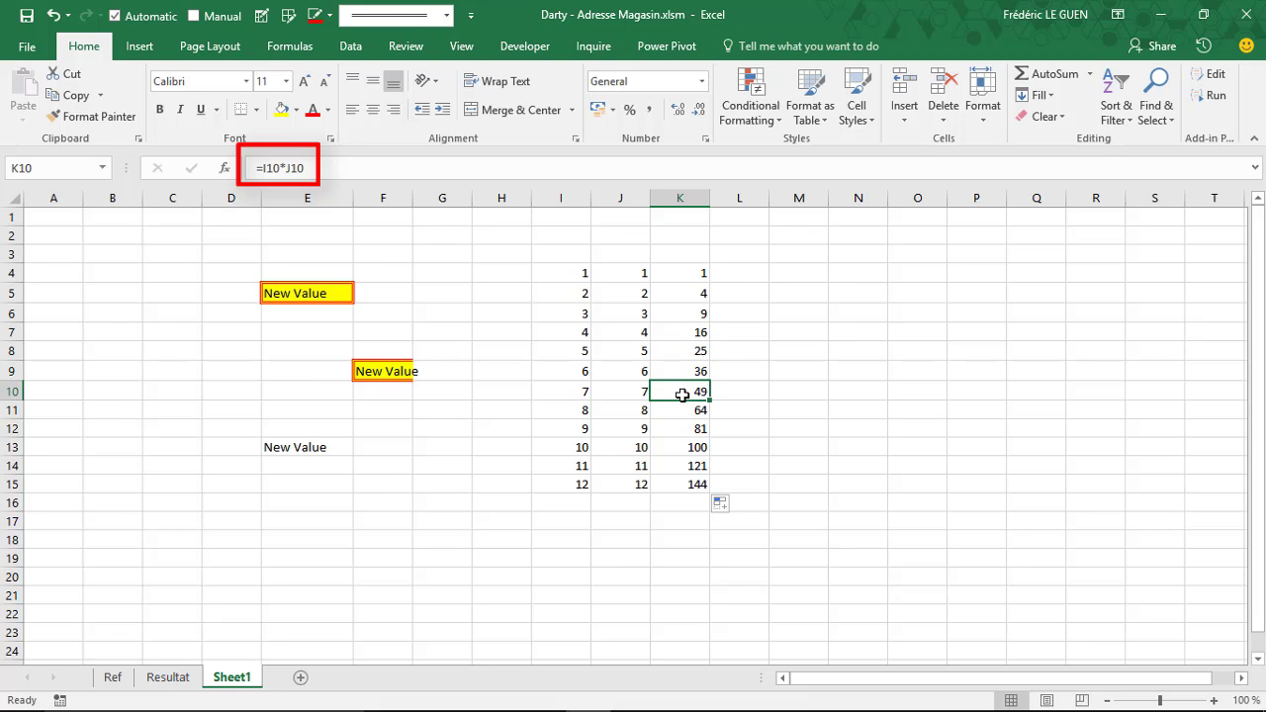
click(683, 410)
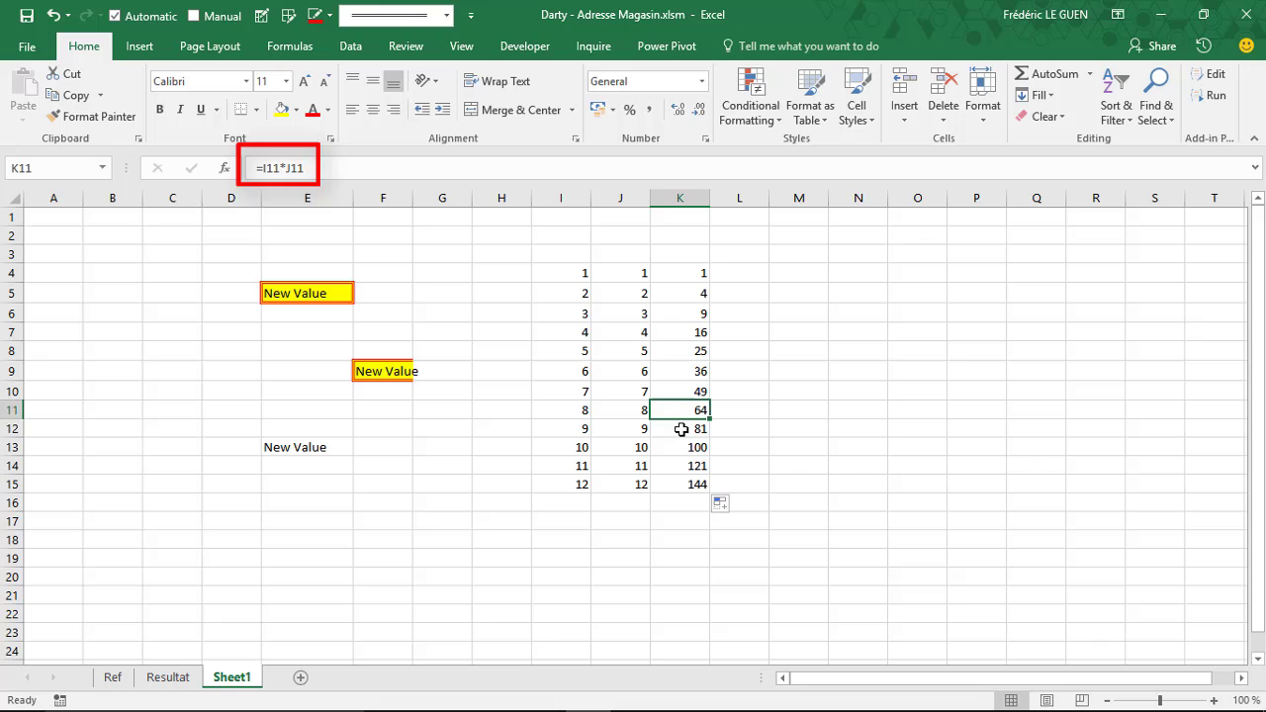
click(682, 429)
click(681, 447)
click(681, 465)
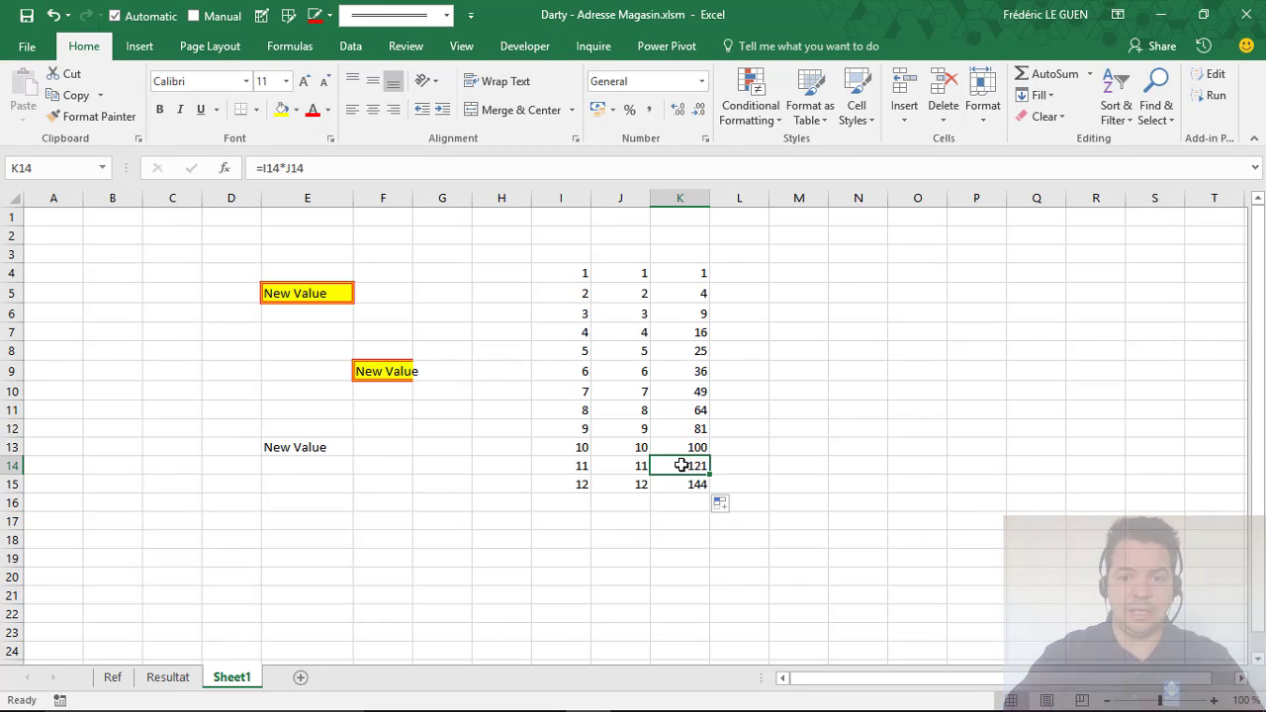
Put 20% in K1 and enter the formula =K4*K1 in L4
click(683, 216)
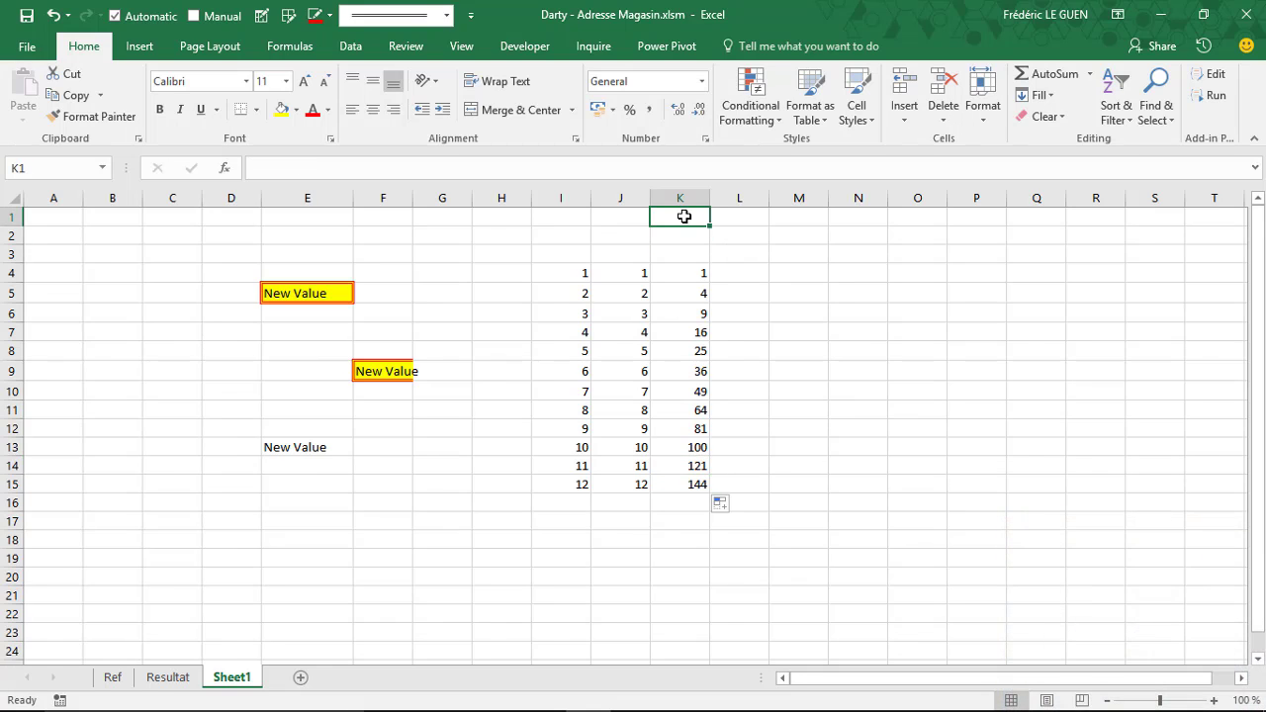
text(20%)
key(Return)
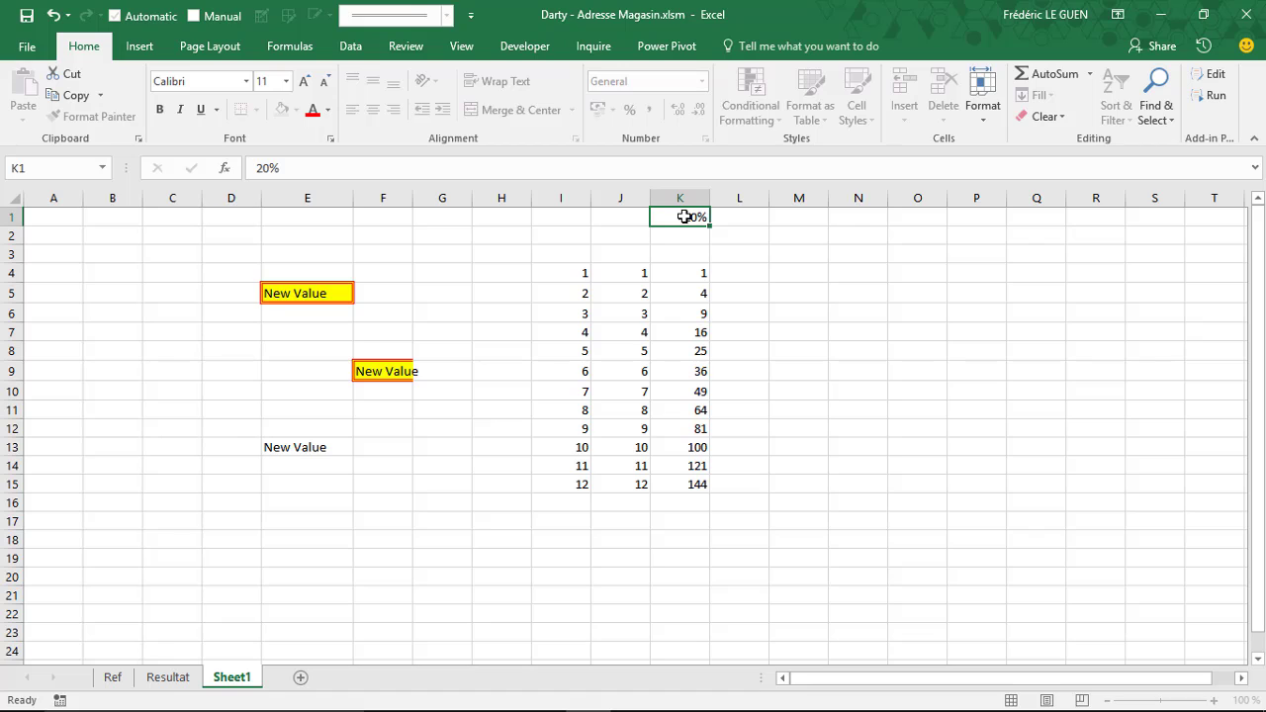
click(723, 273)
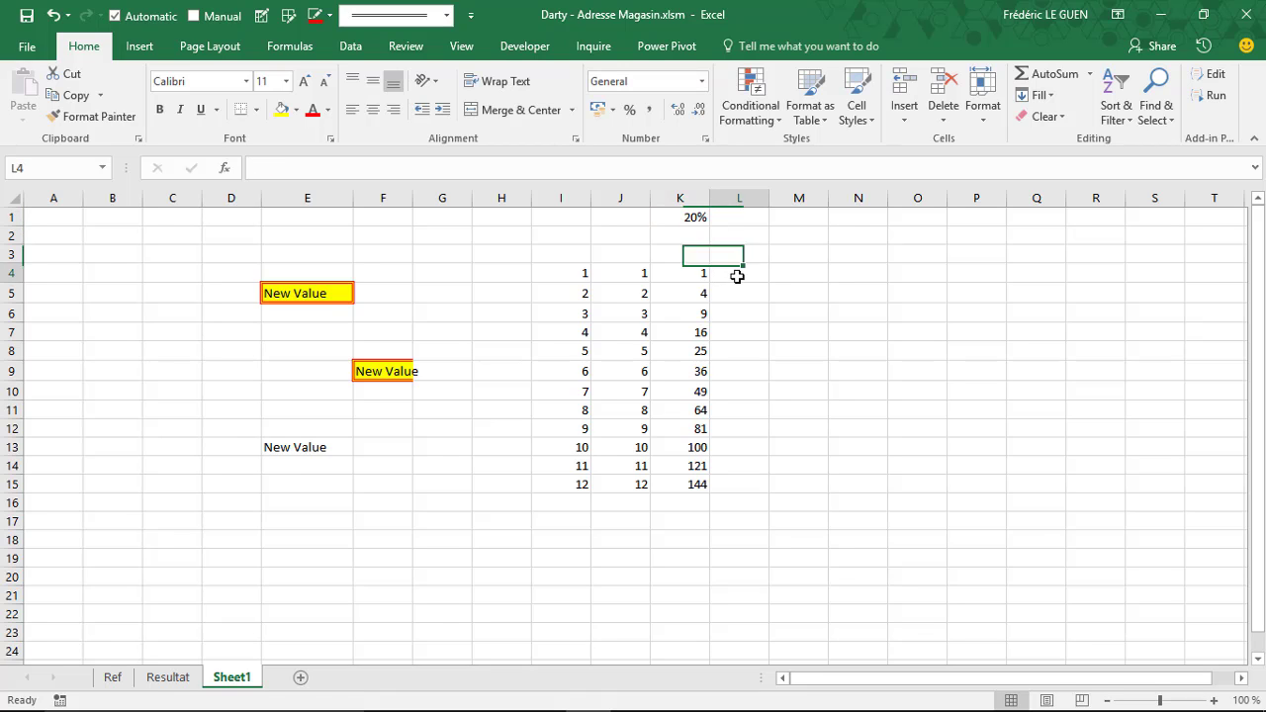
text(=)
click(694, 280)
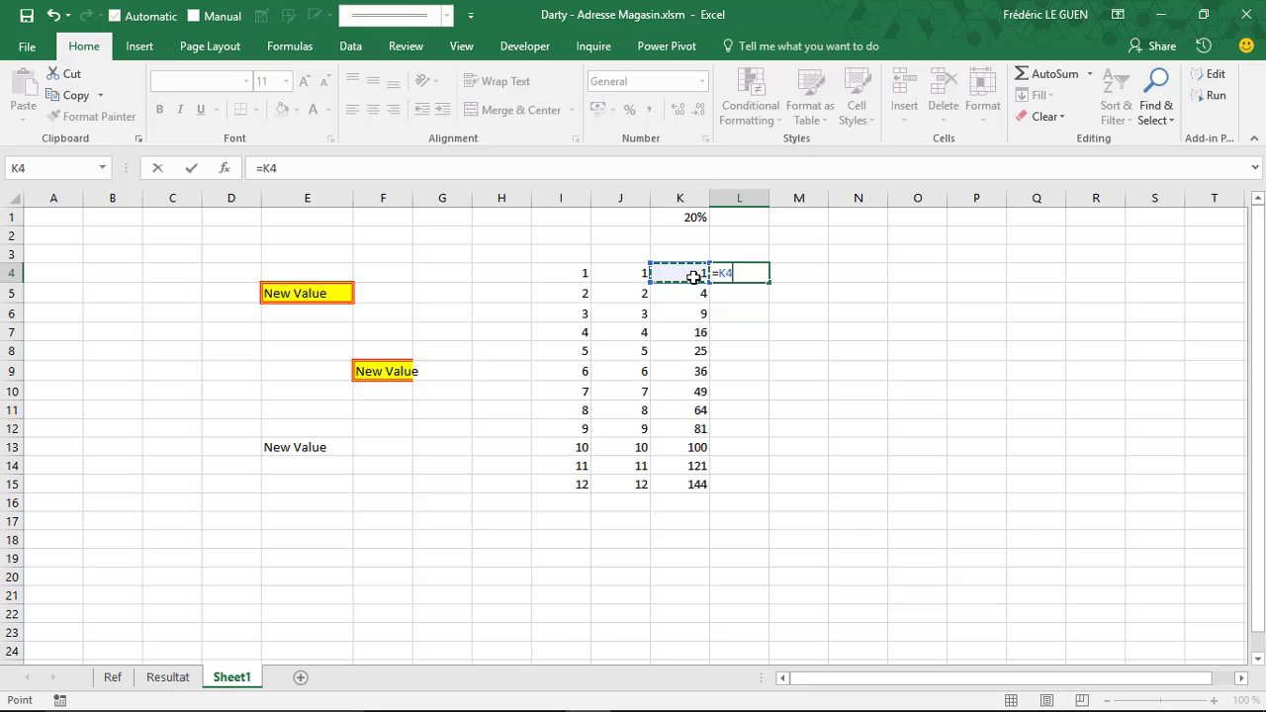
text(*)
click(699, 218)
key(Return)
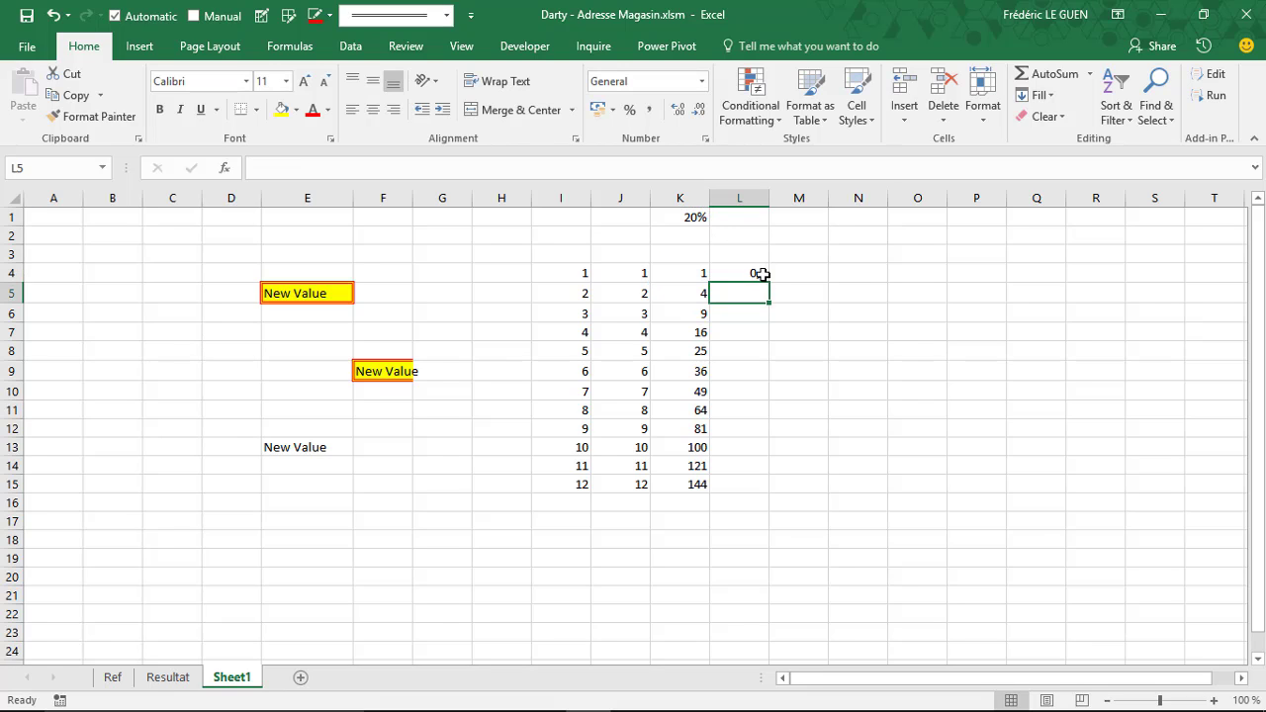
Fill the L4 formula down to L15 and inspect L6's shifted reference =K6*K3
click(762, 274)
drag(771, 286, 781, 492)
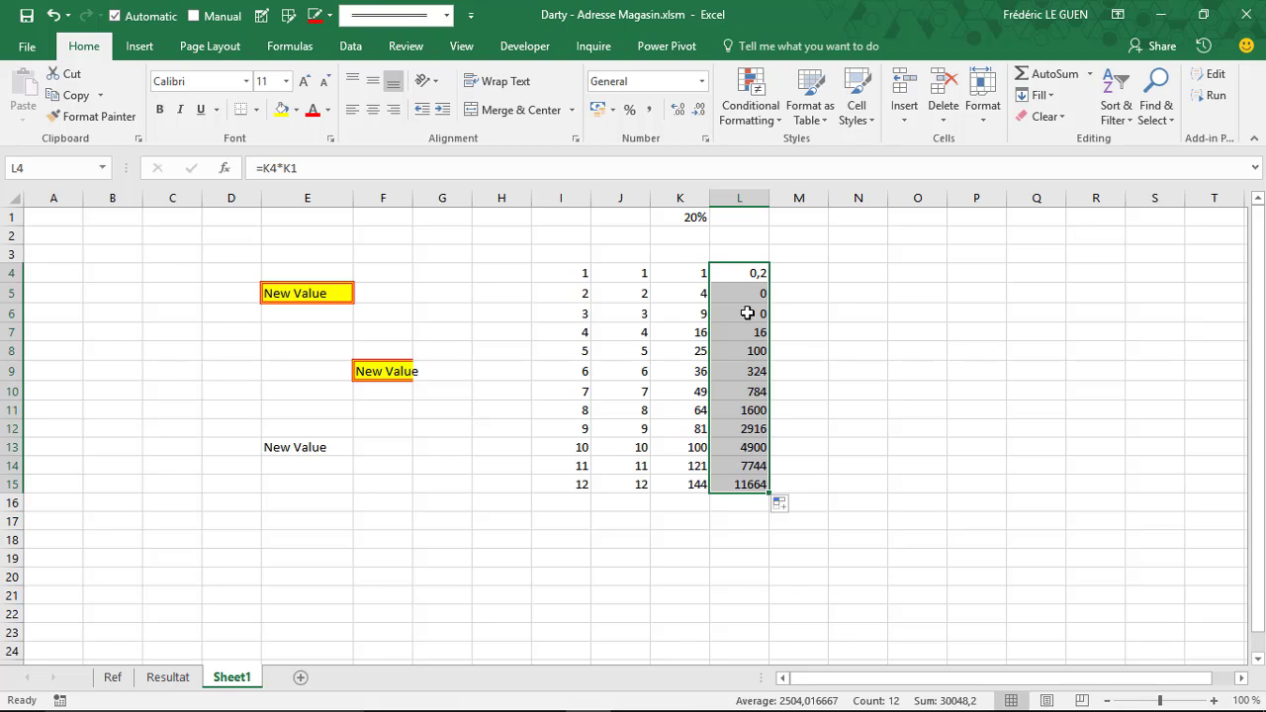
click(748, 312)
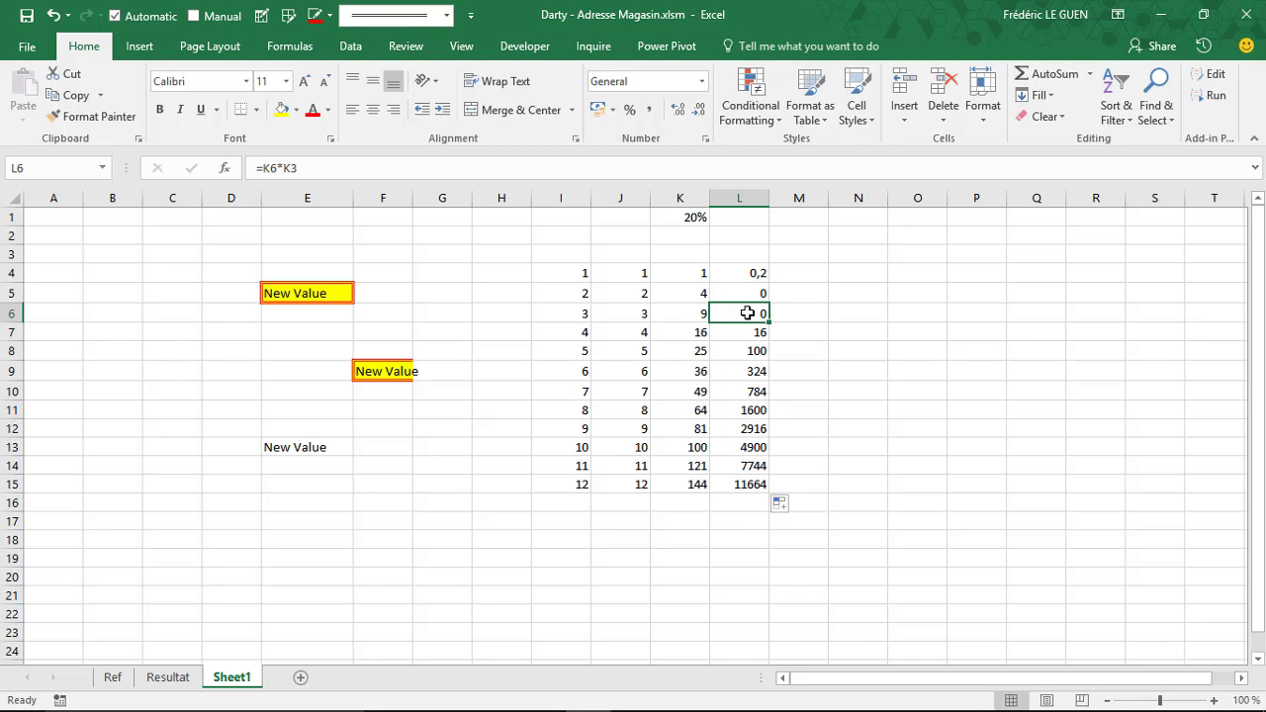
click(749, 166)
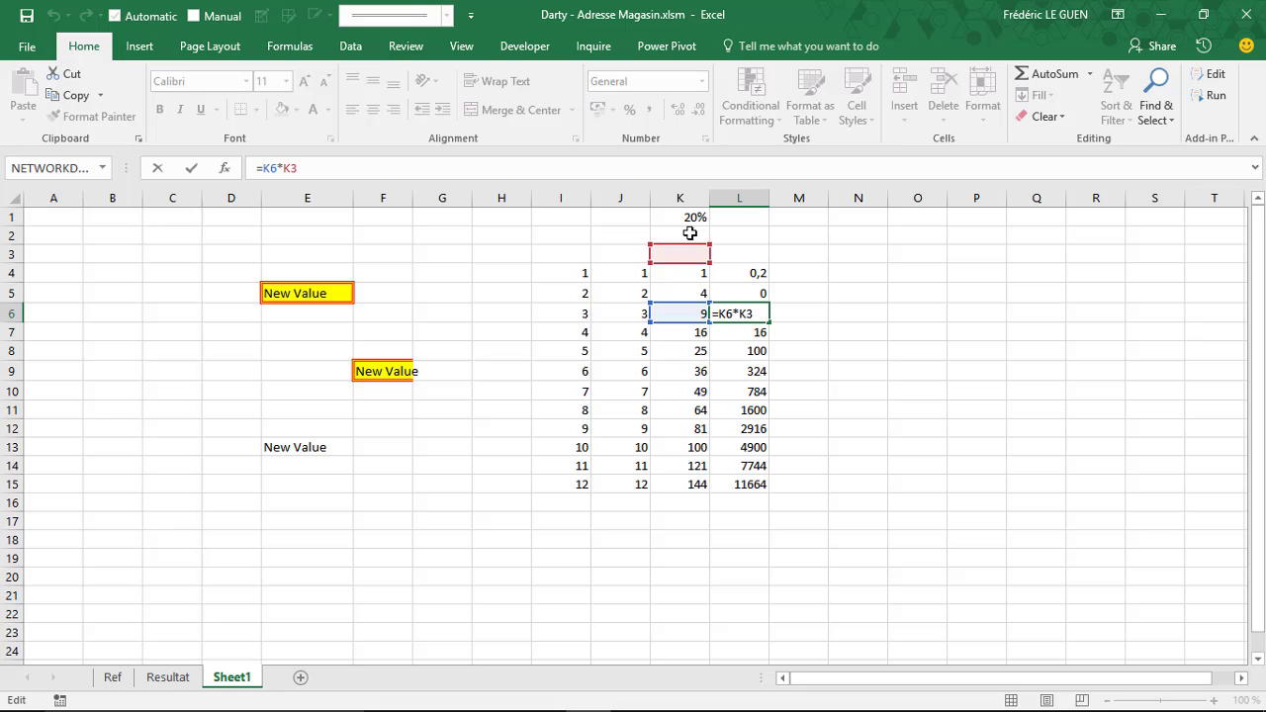
Switch to the Resultat sheet and jump to the bottom and back to the top of the Price data
key(ctrl+Return)
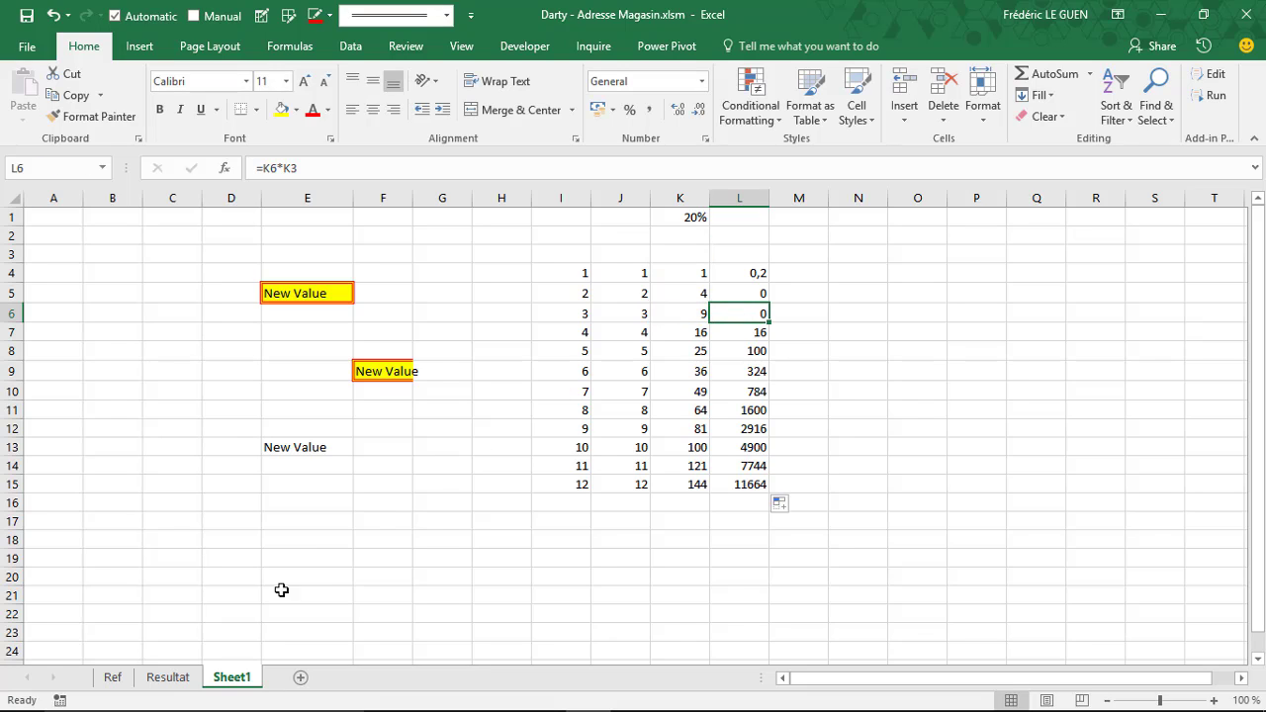
click(168, 678)
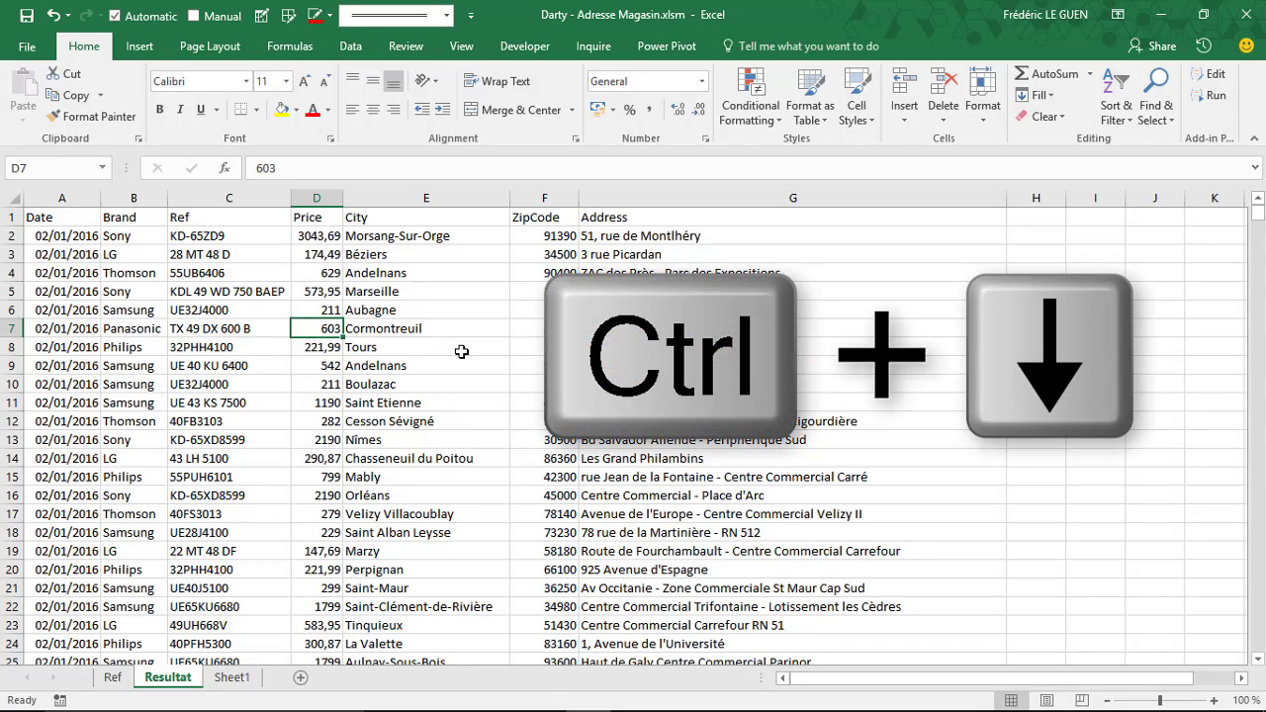
key(ctrl+Down)
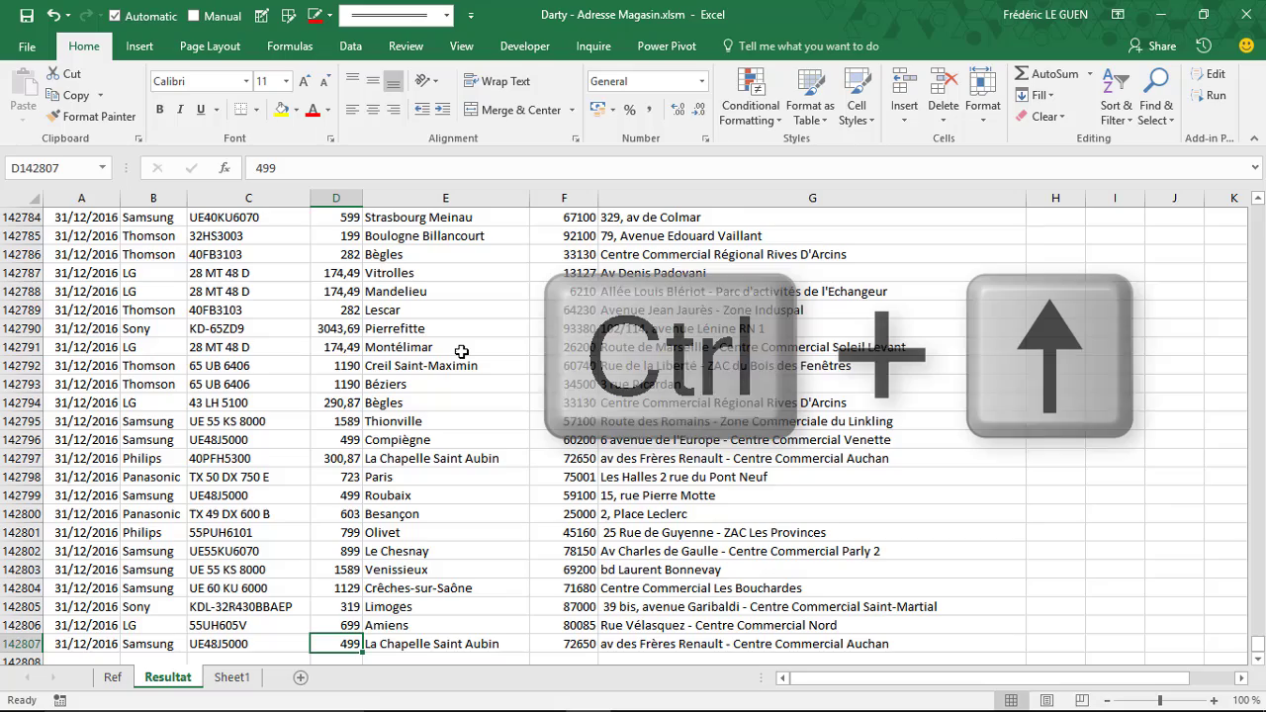
key(ctrl+Up)
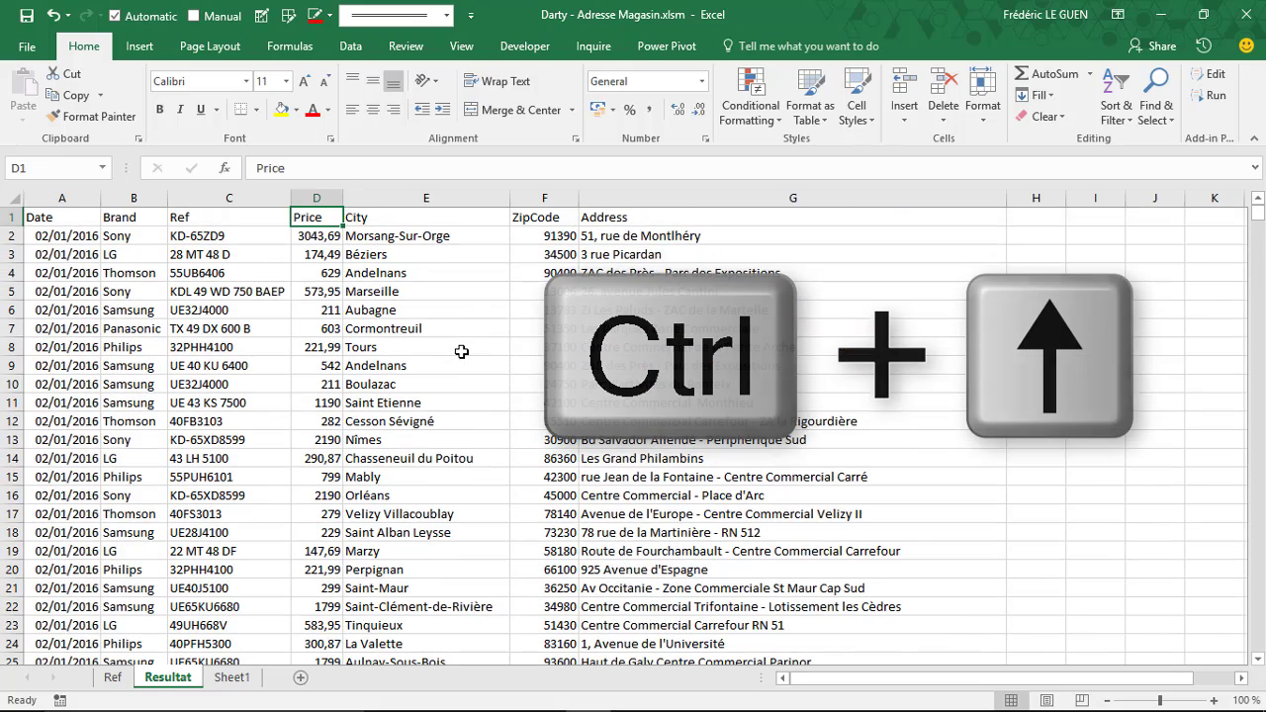
Enter =D2*20% in H2, giving a tax of 608,738
key(ctrl+Right)
key(Right)
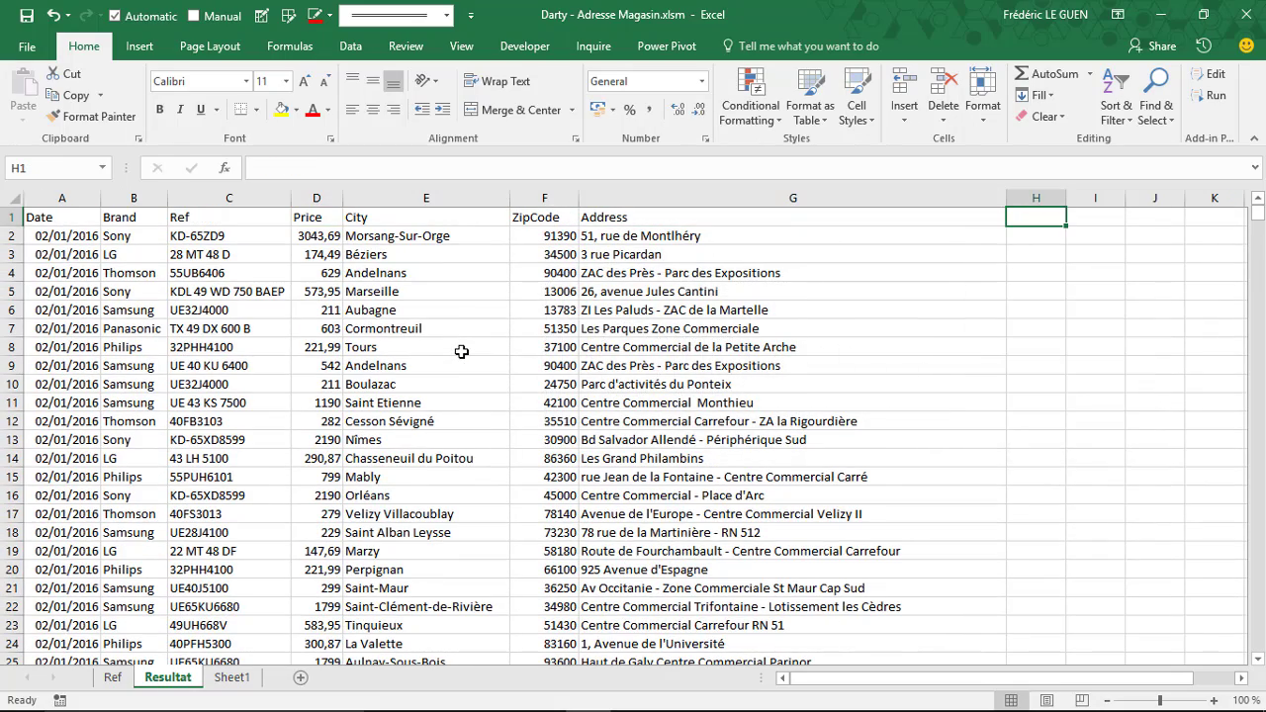
key(Down)
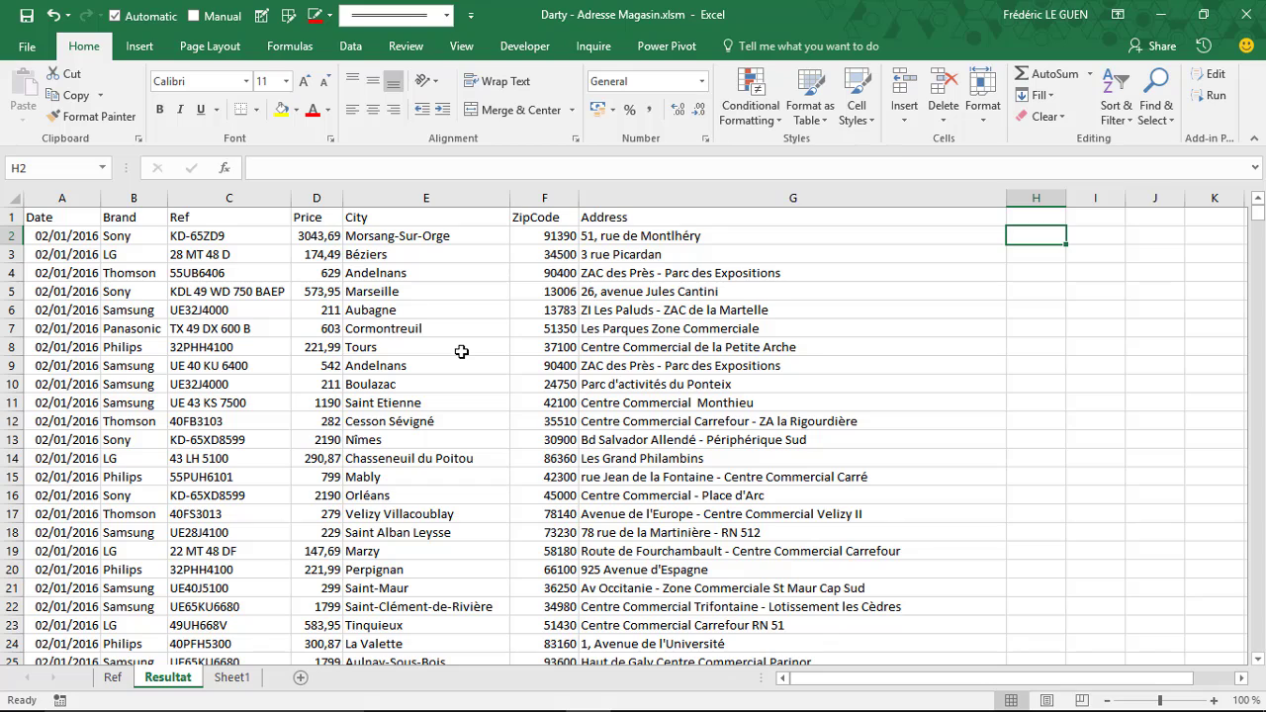
text(=)
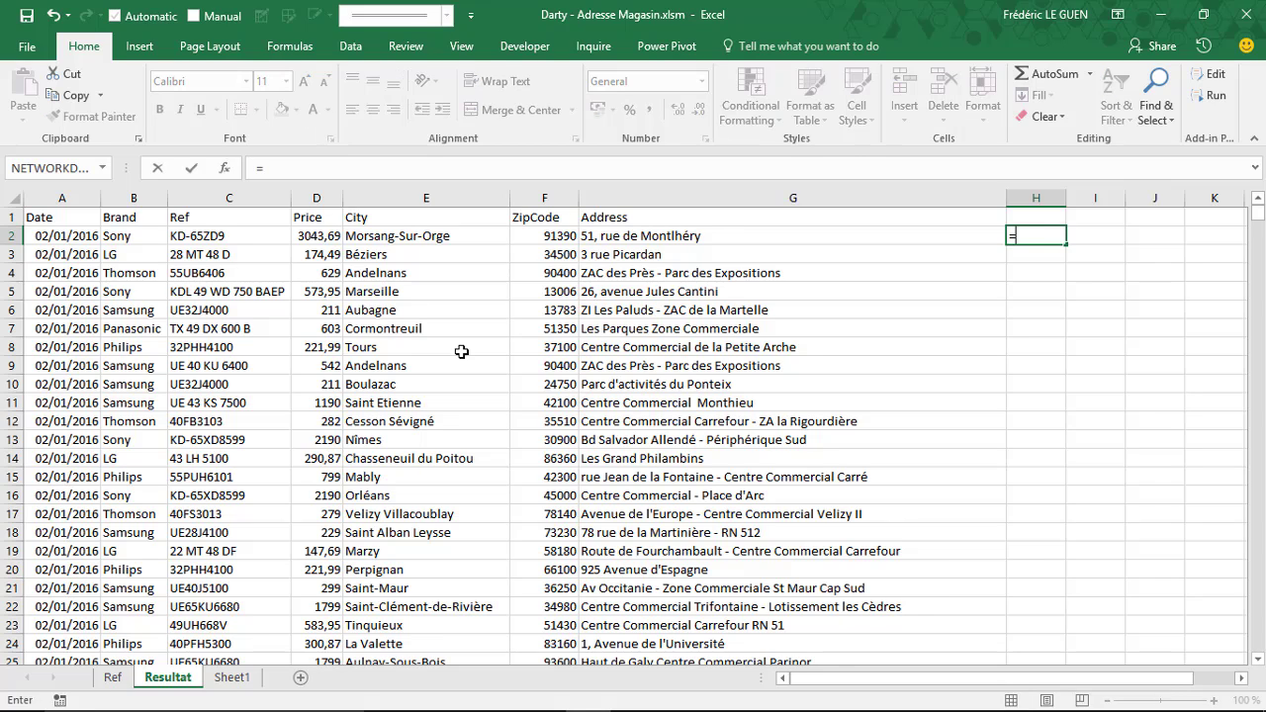
key(Left)
key(Left)
key(Left)
key(Left)
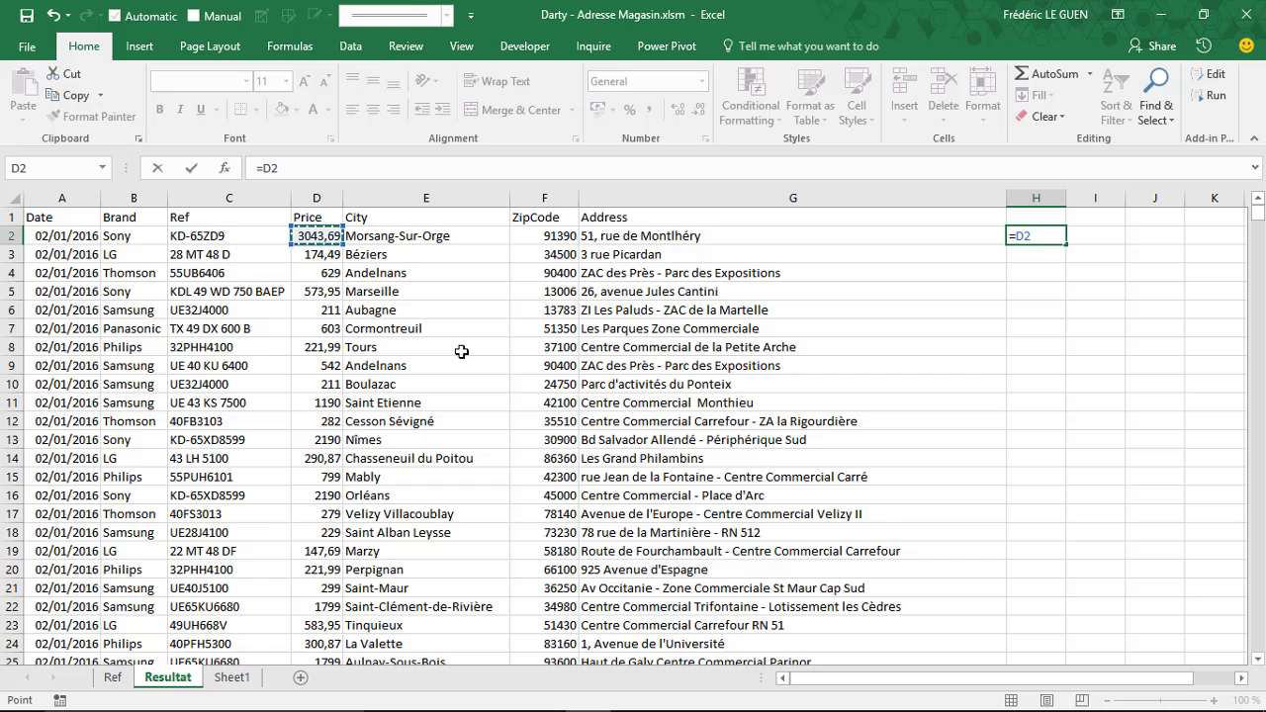
text(*)
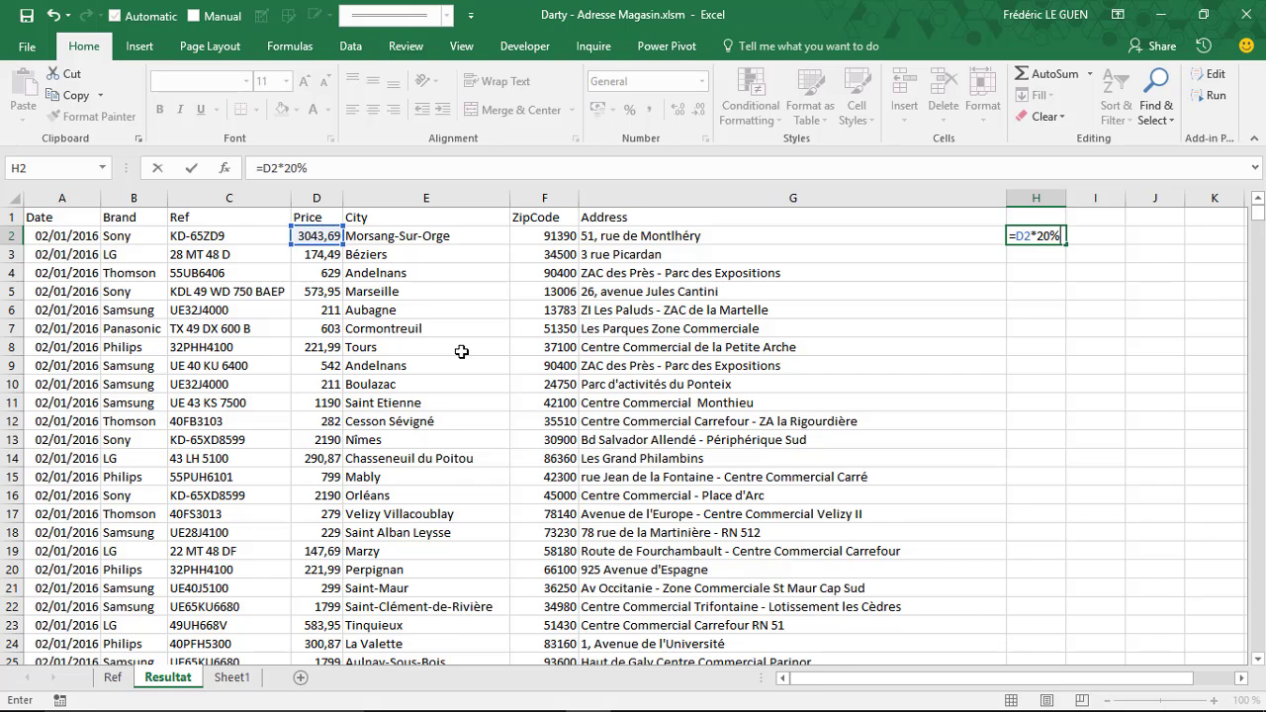
key(Return)
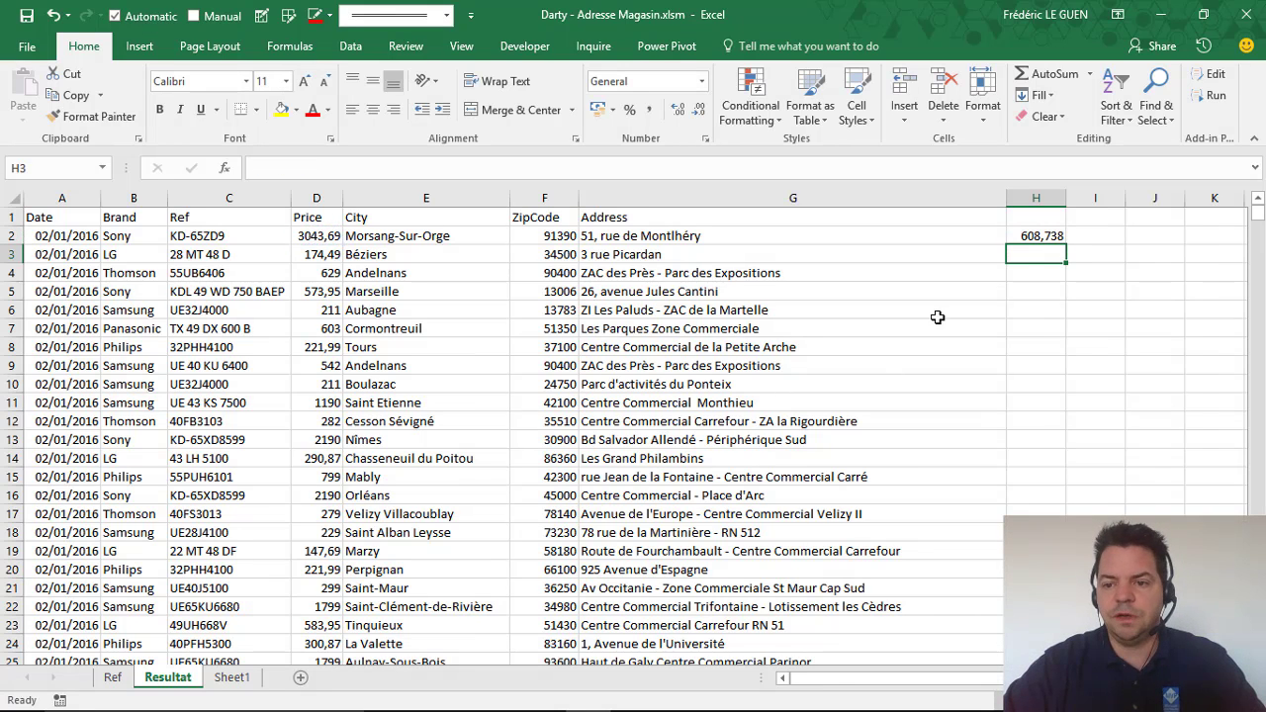
click(1044, 238)
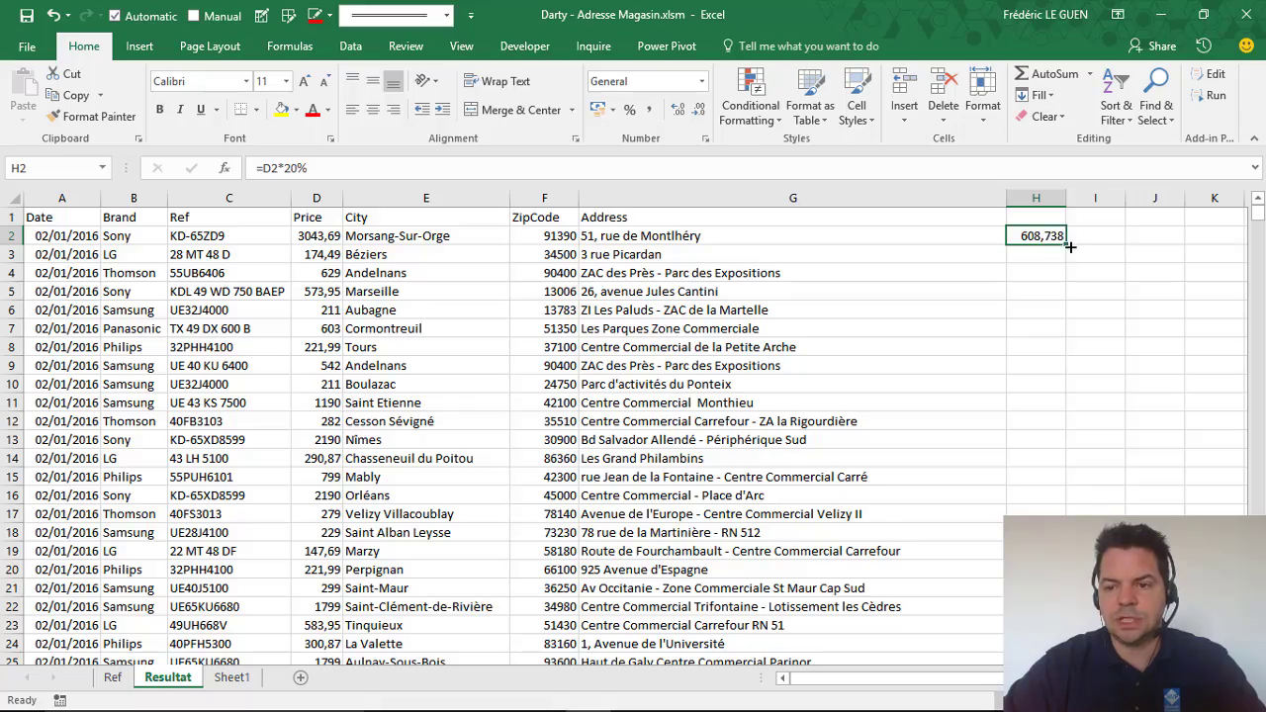
drag(1070, 247, 1039, 483)
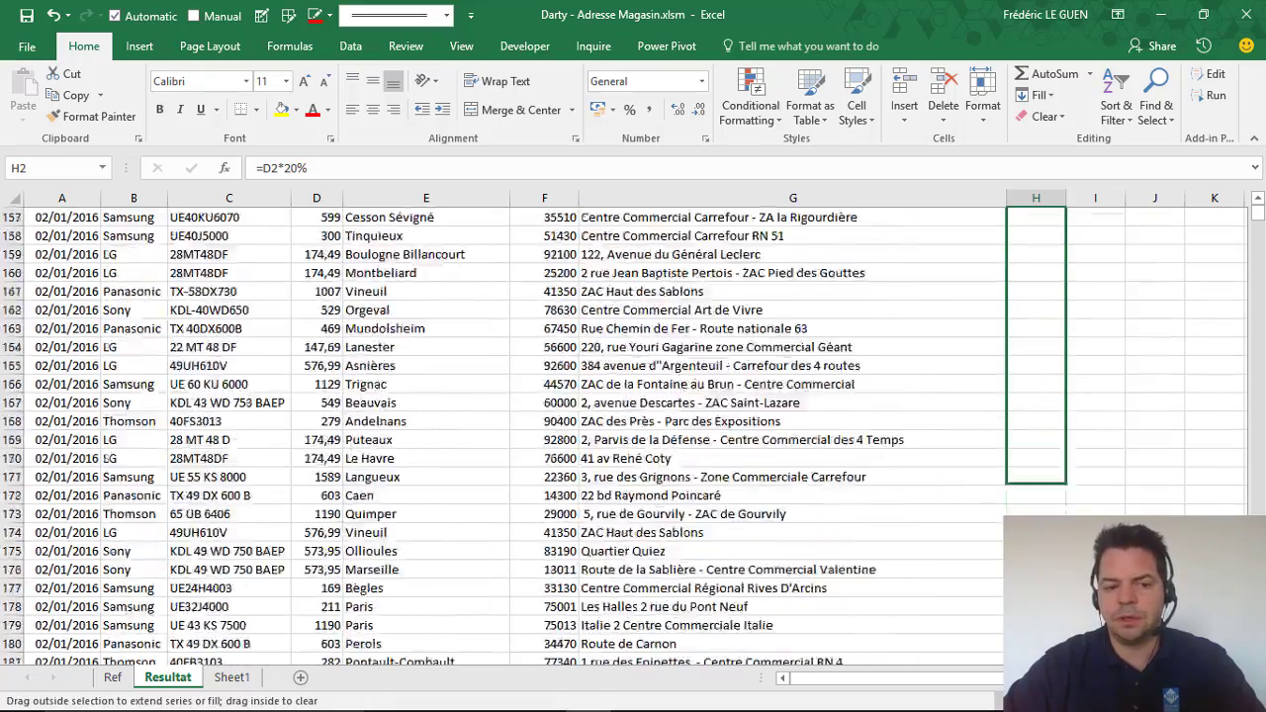
drag(1038, 683, 1039, 683)
drag(1043, 376, 1042, 368)
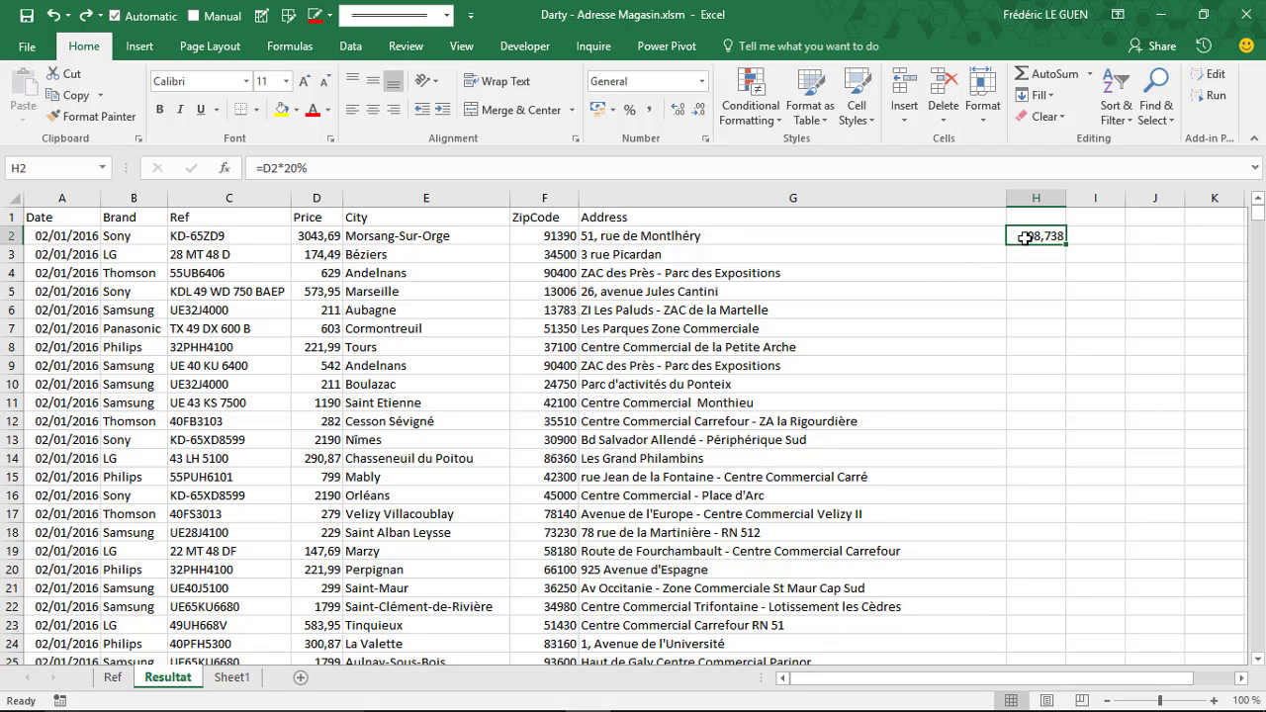
Fill the =D2*20% formula in H2 down to row 142807 and check the last row
click(918, 237)
double_click(918, 245)
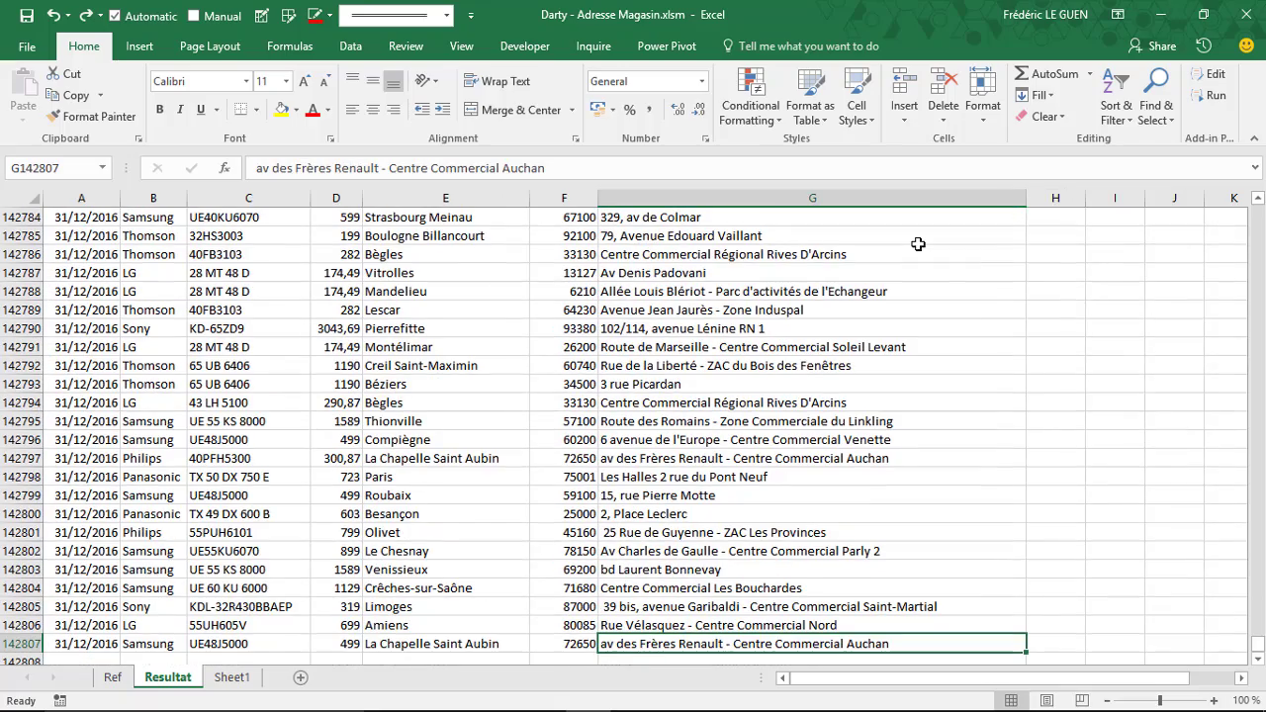
key(ctrl+Up)
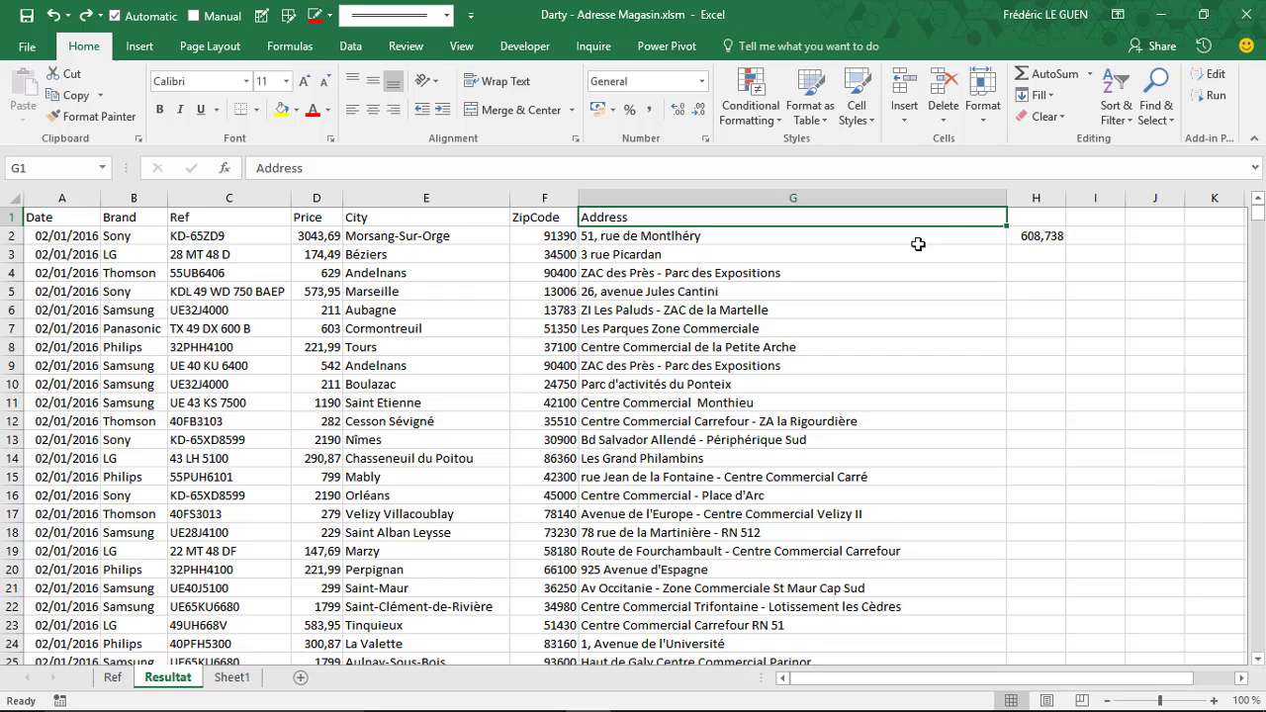
click(1029, 235)
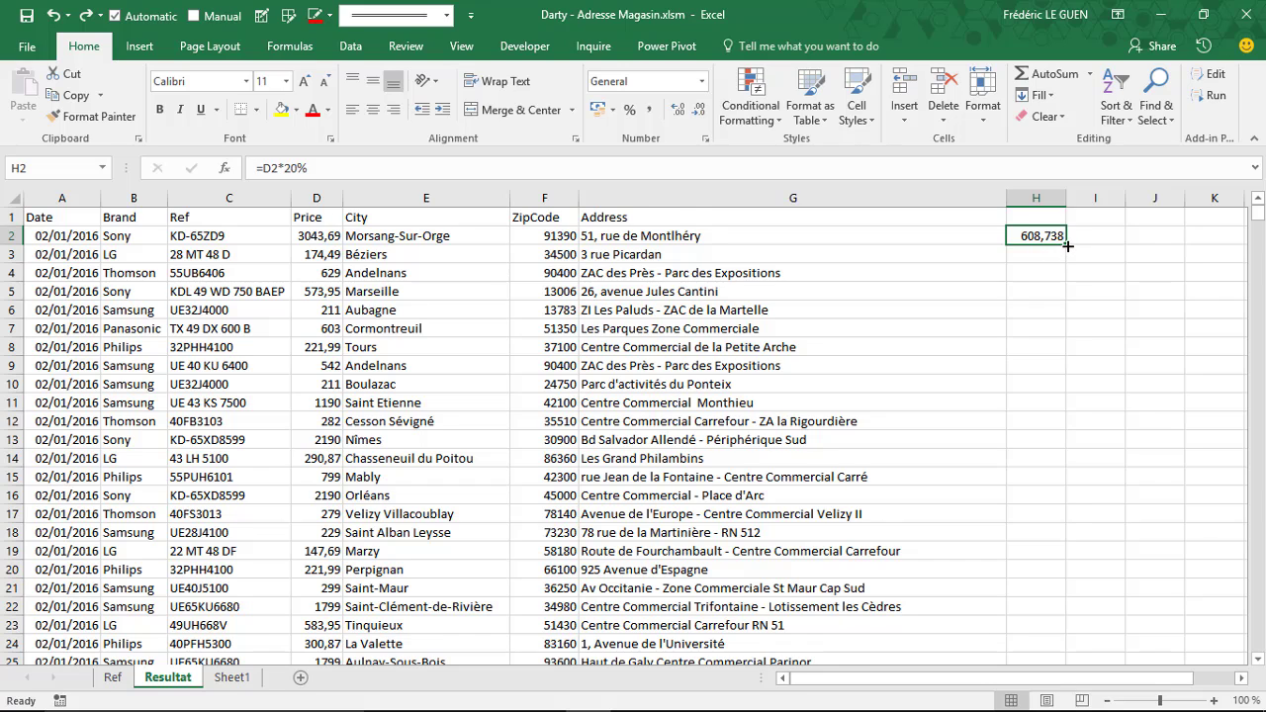
double_click(1067, 245)
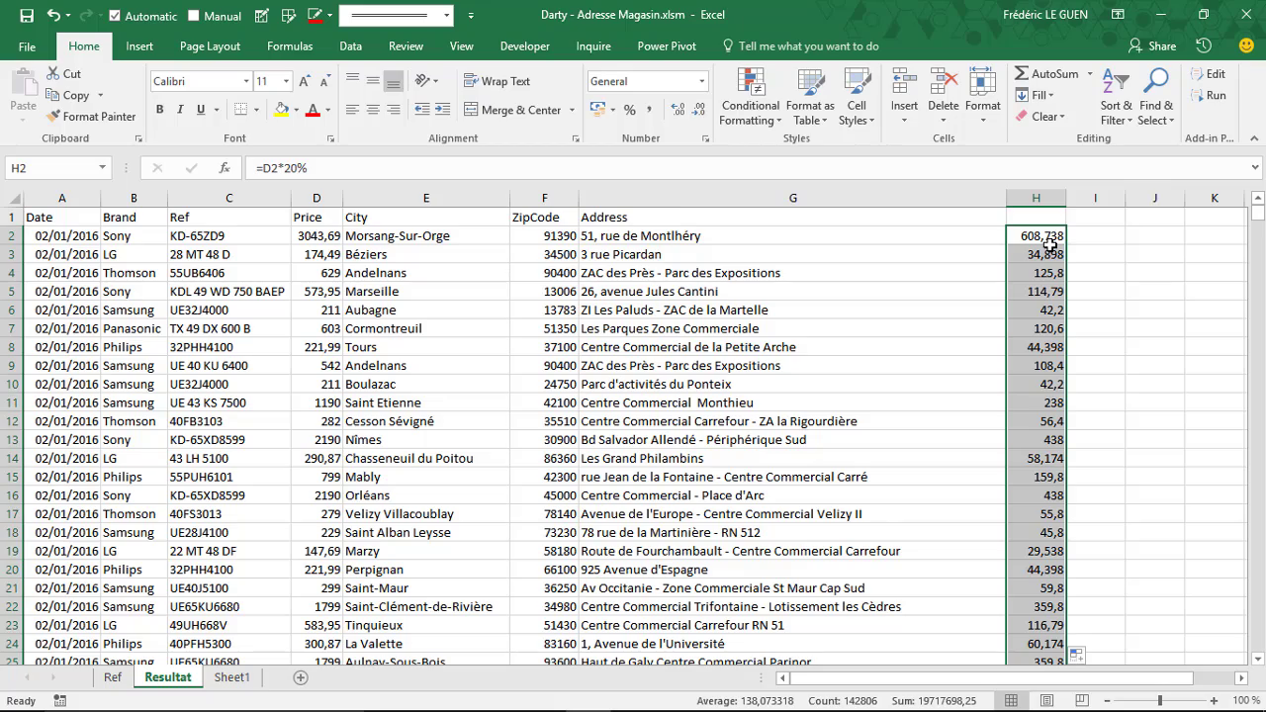
key(ctrl+Down)
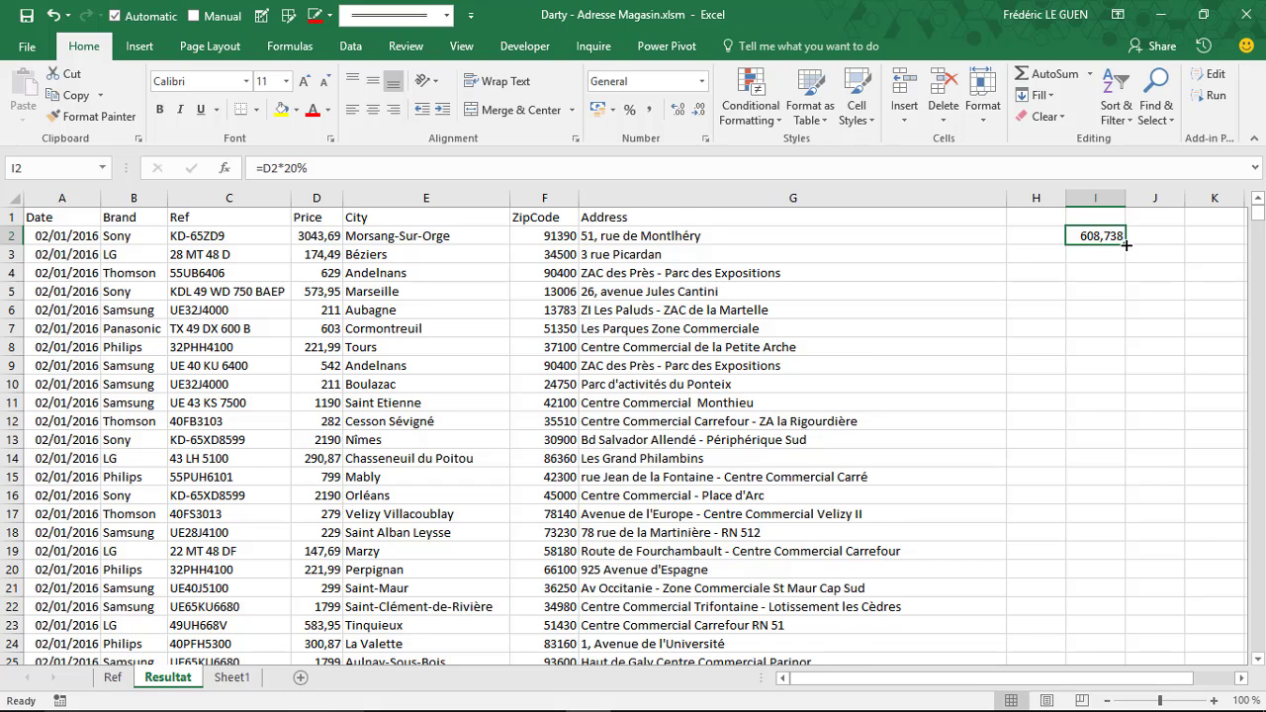
Paste the I2 tax formula into I2:I142807, then delete column I again
drag(1125, 249, 1127, 245)
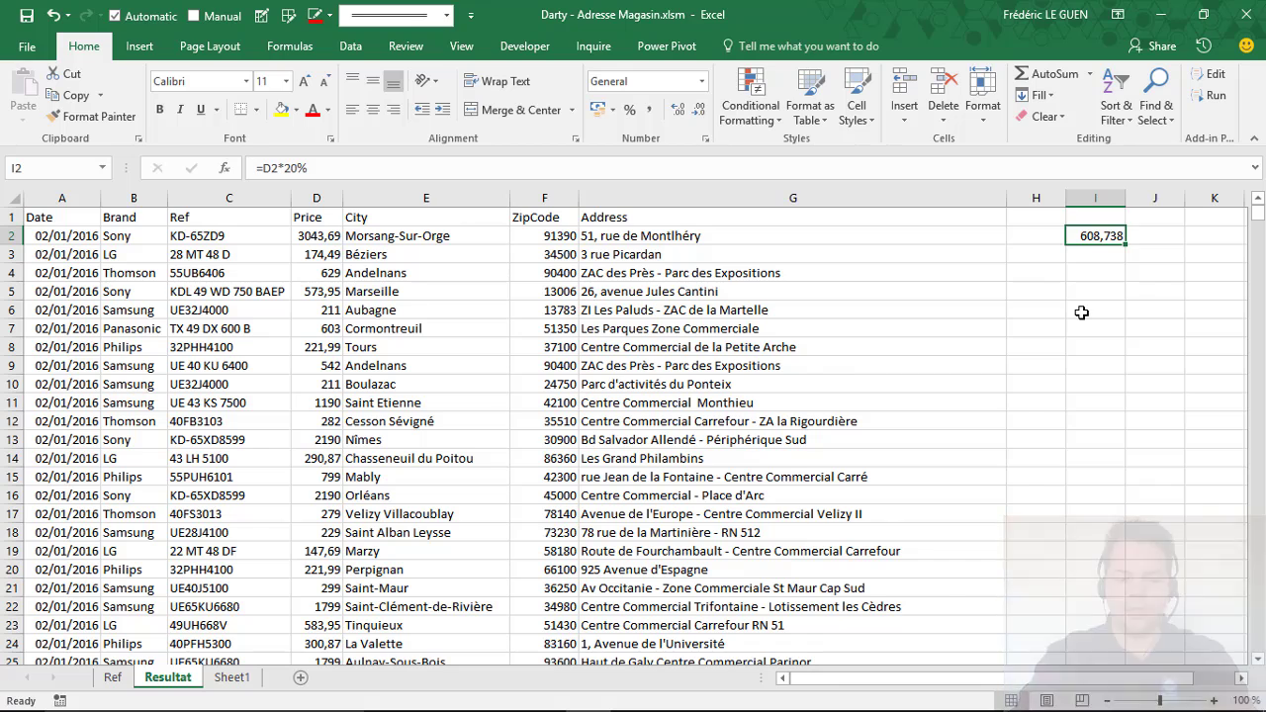
key(ctrl+c)
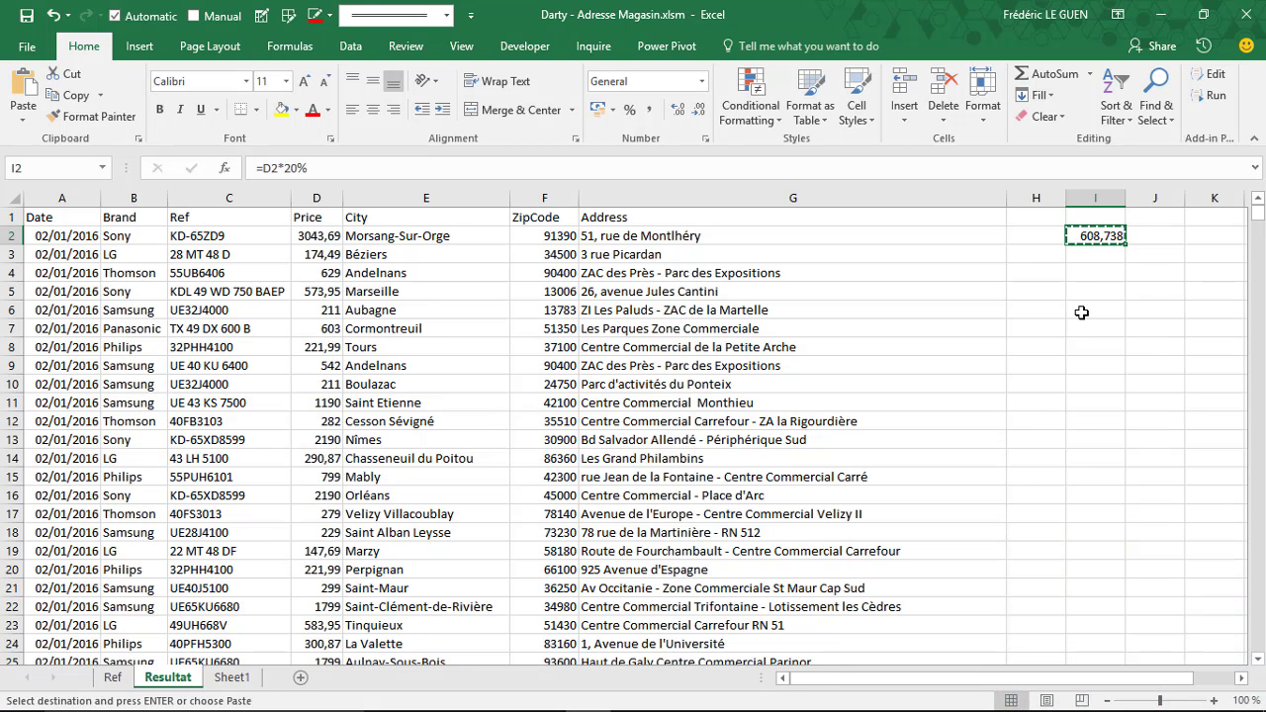
key(Left)
key(Left)
key(ctrl+Down)
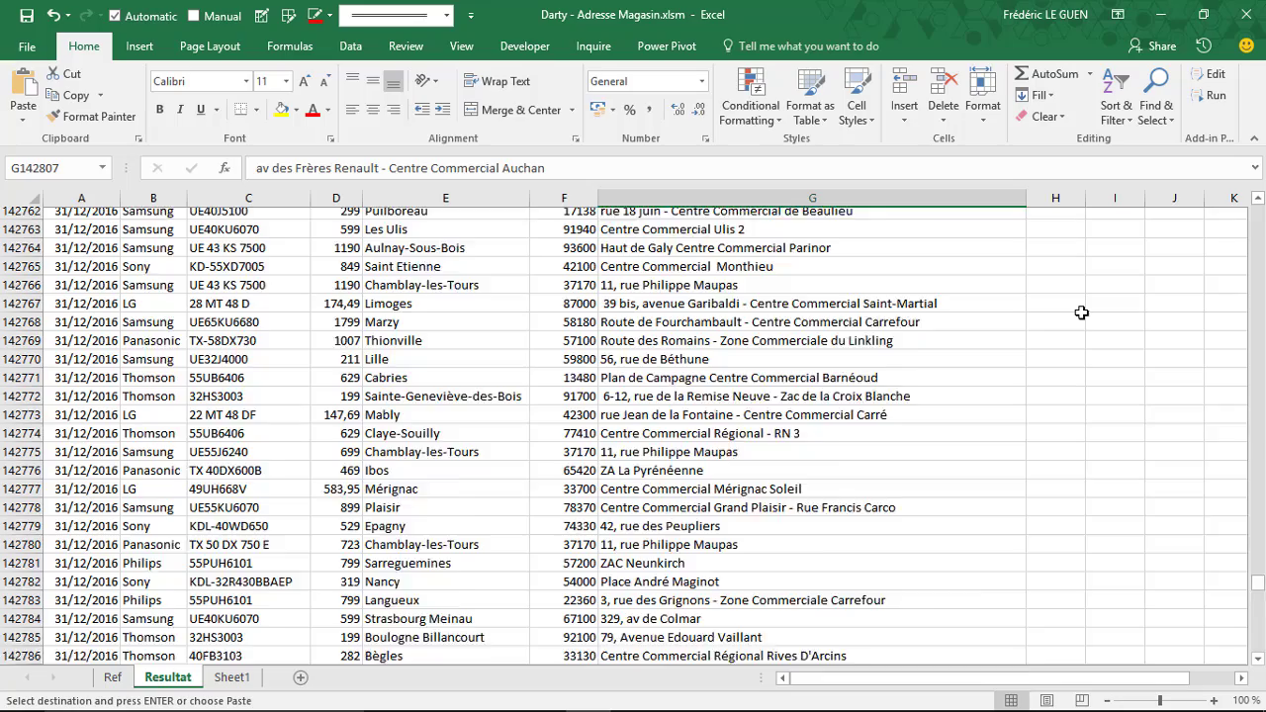
key(Right)
key(Right)
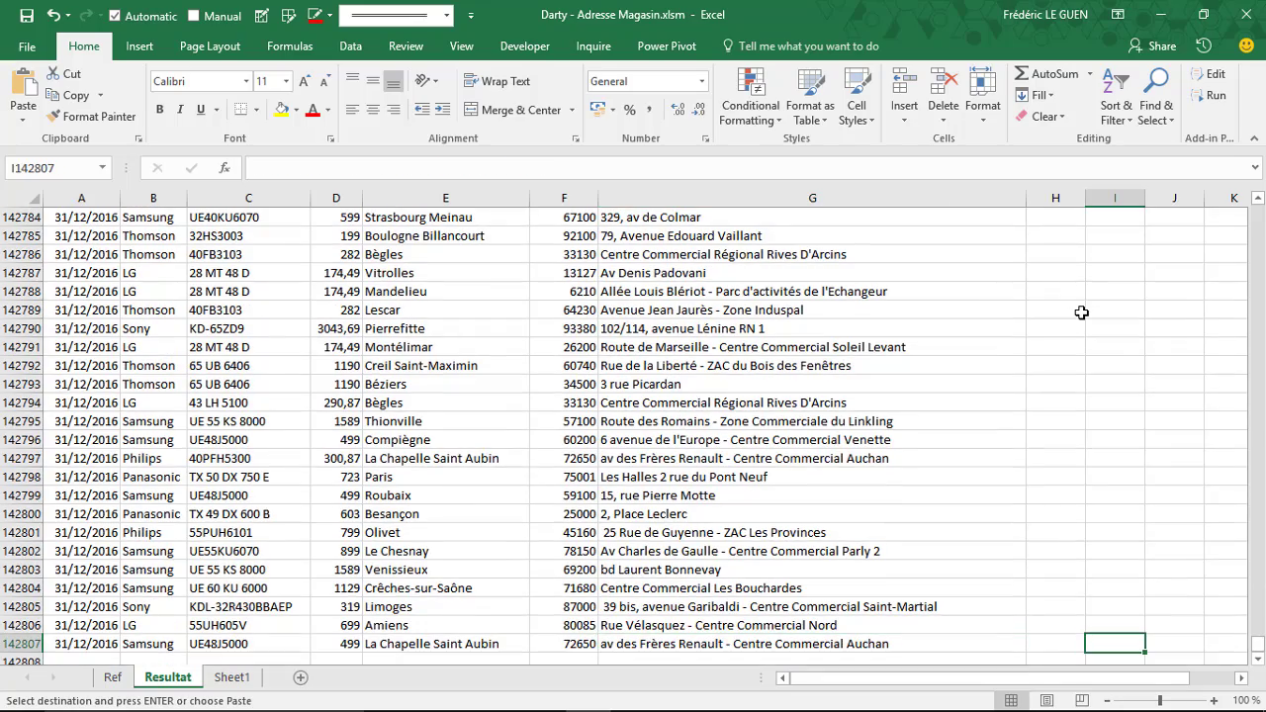
key(ctrl+shift+Up)
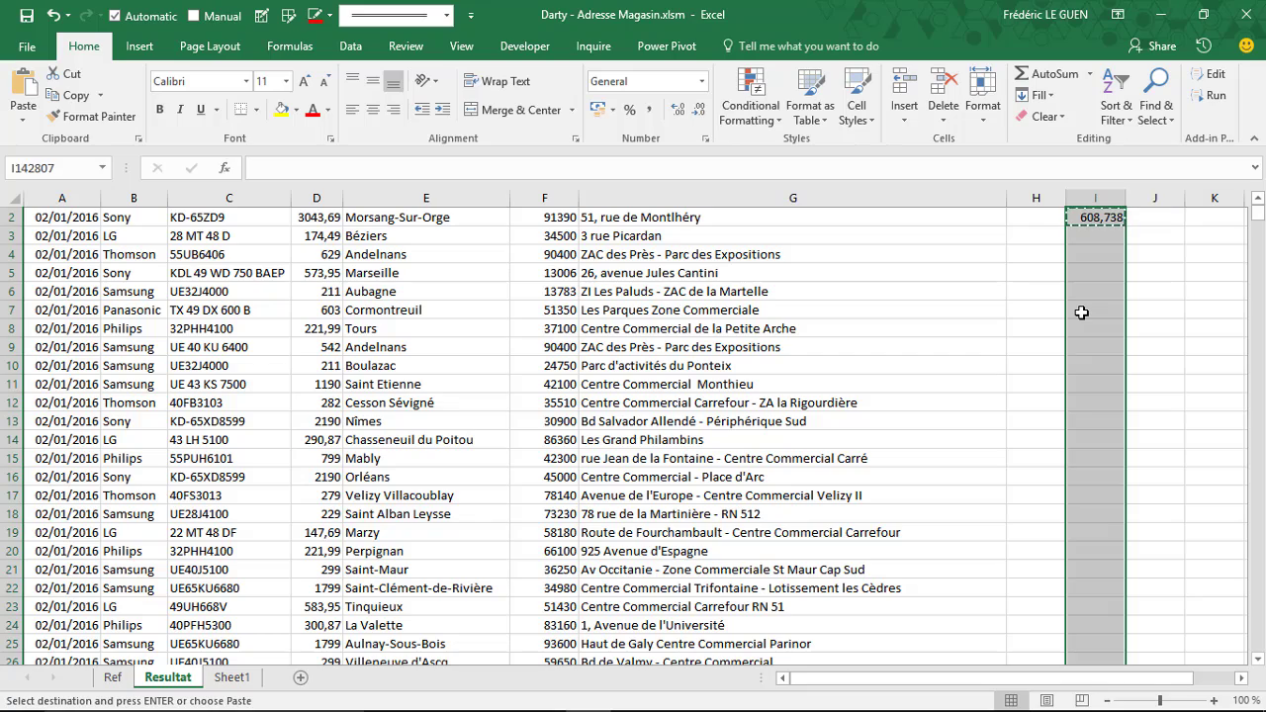
key(Return)
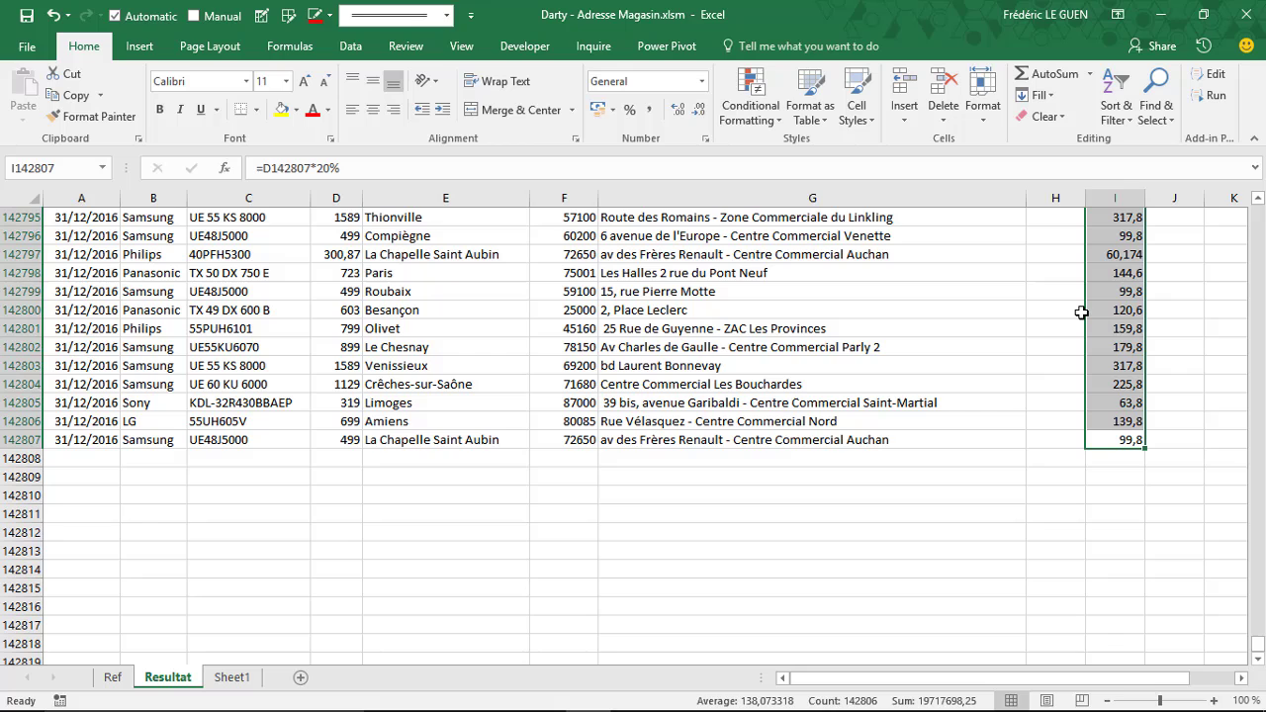
click(1126, 202)
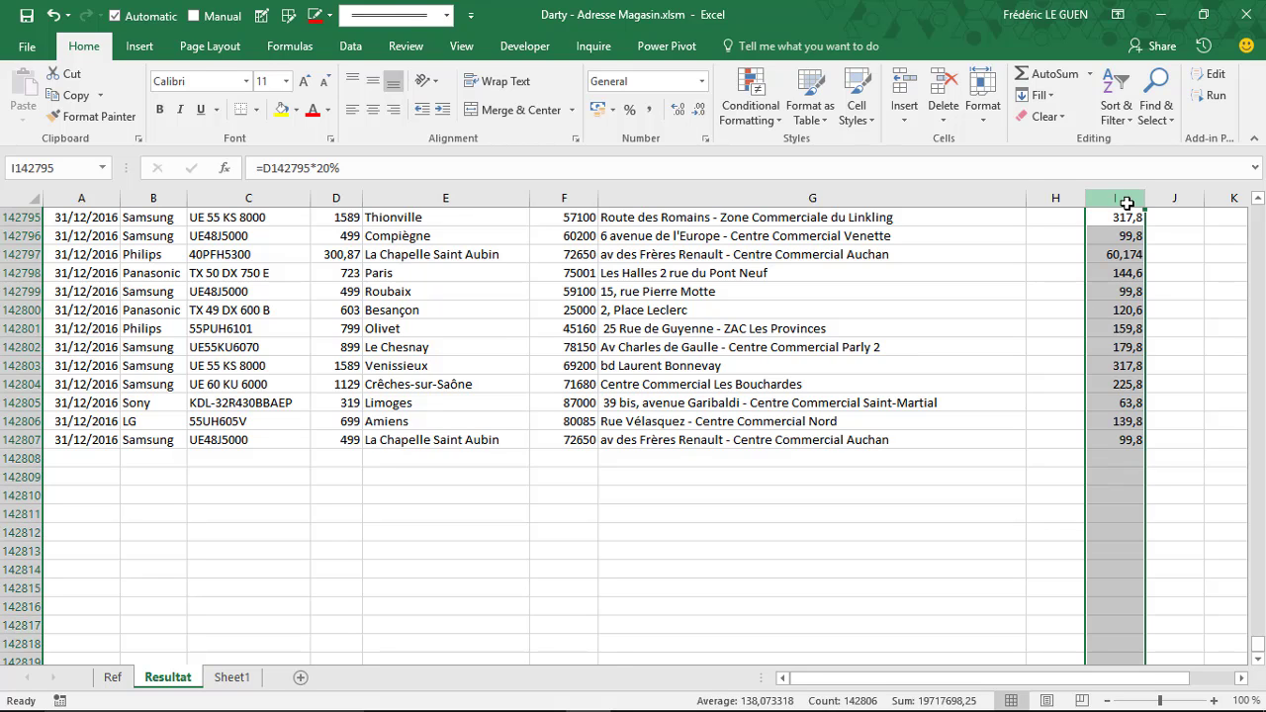
key(ctrl+Home)
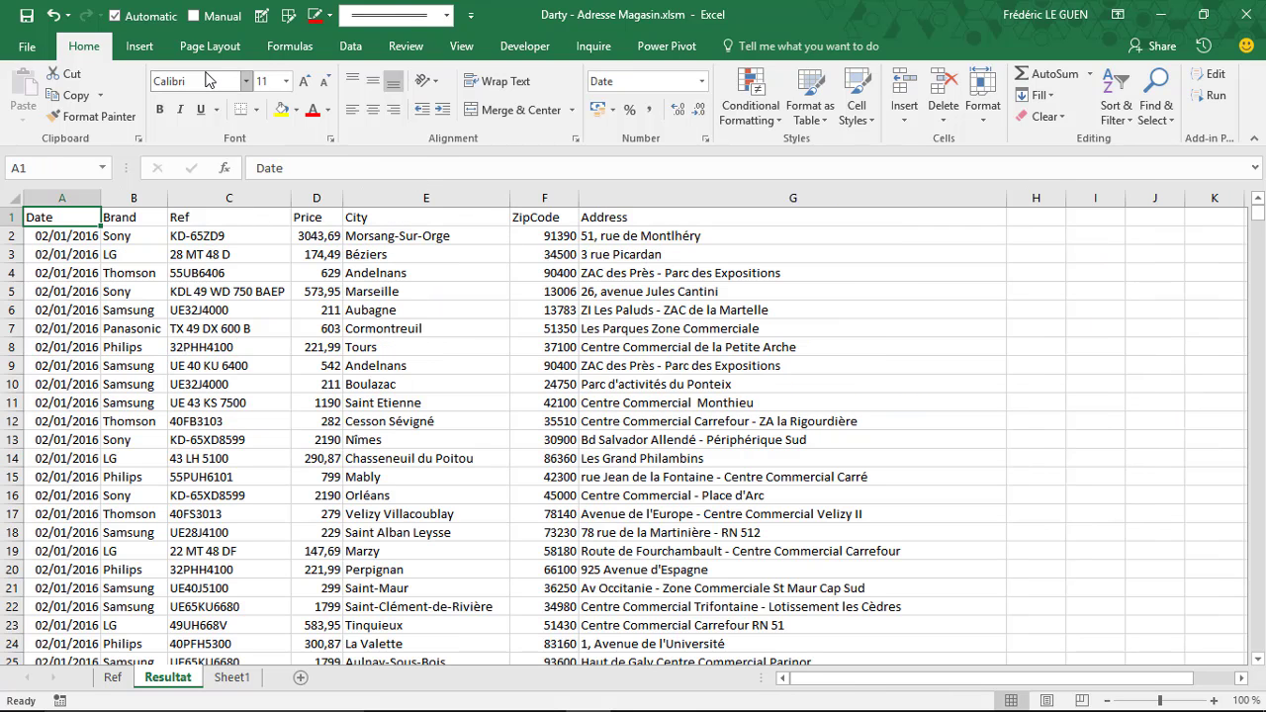
Convert A1:G142807 into a table with headers
click(153, 50)
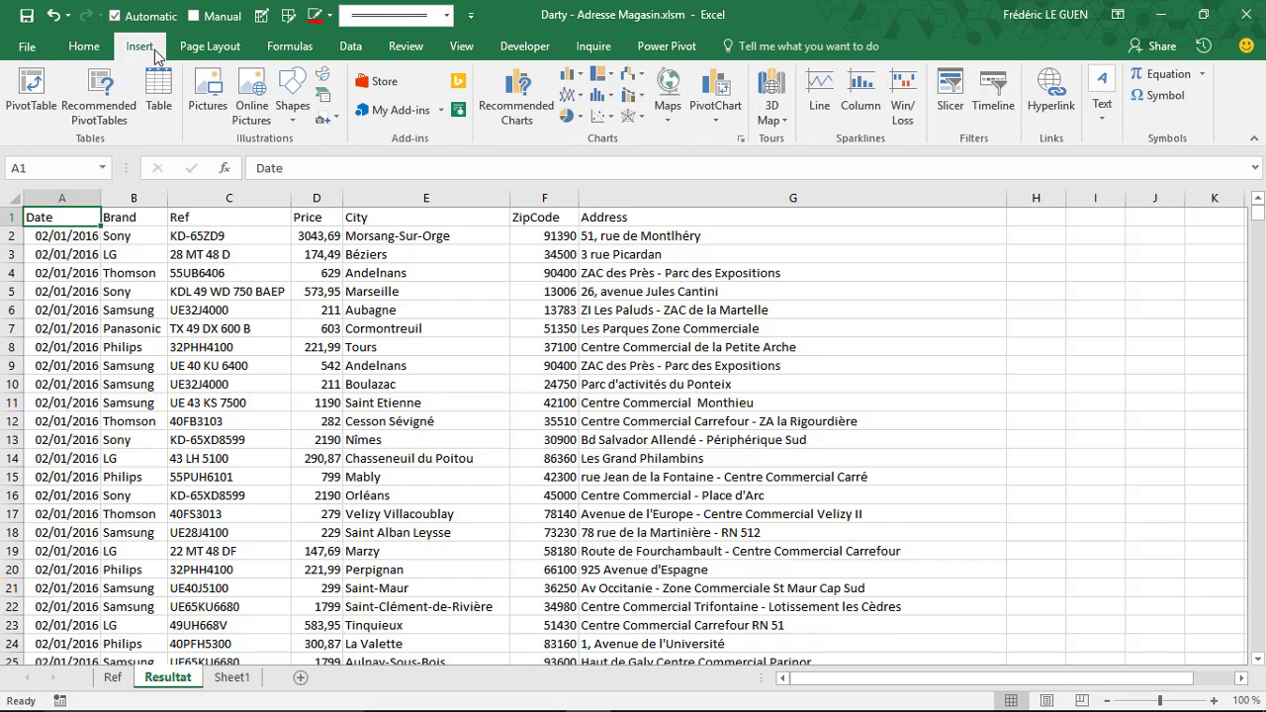
click(155, 96)
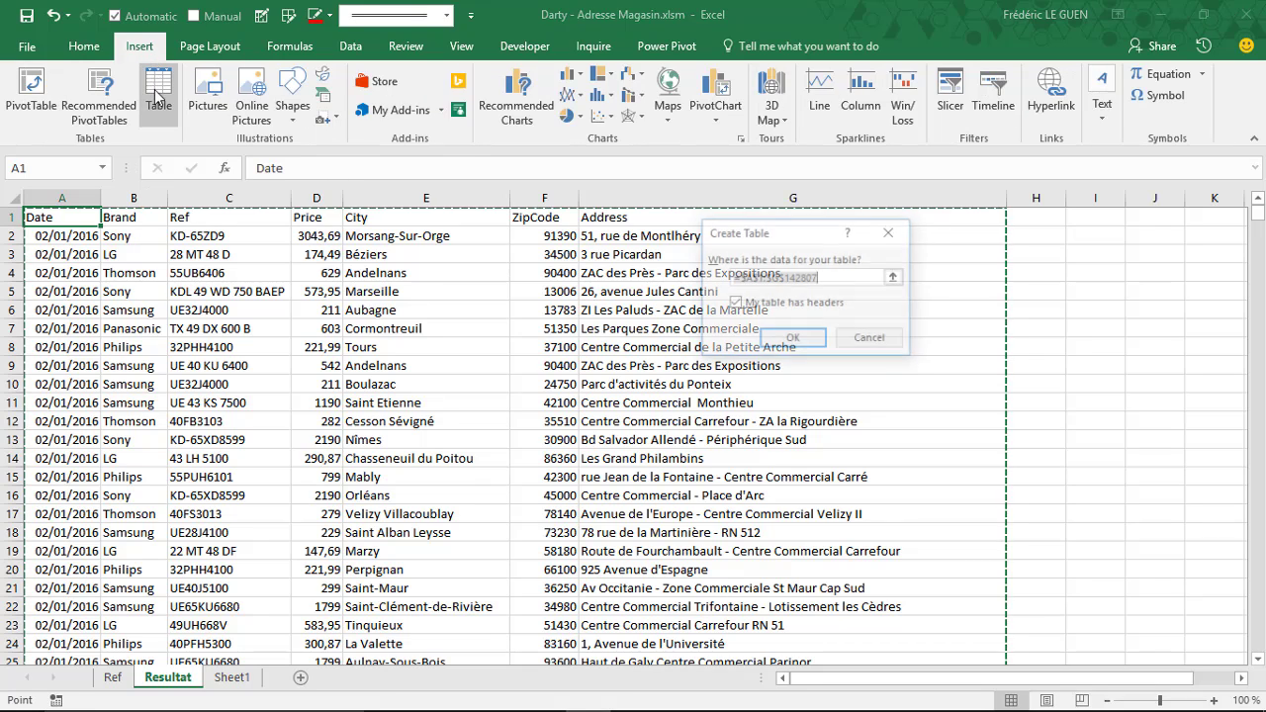
click(771, 341)
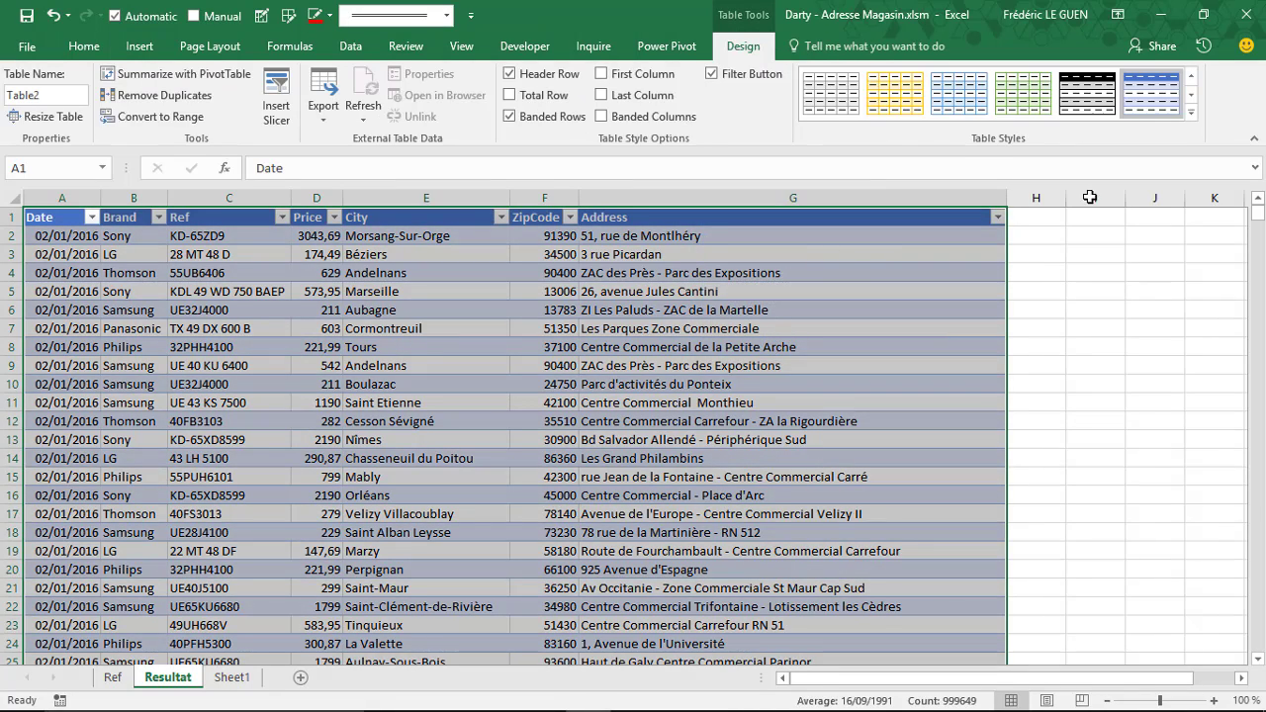
Apply a green banded Medium style to the new table
click(1191, 111)
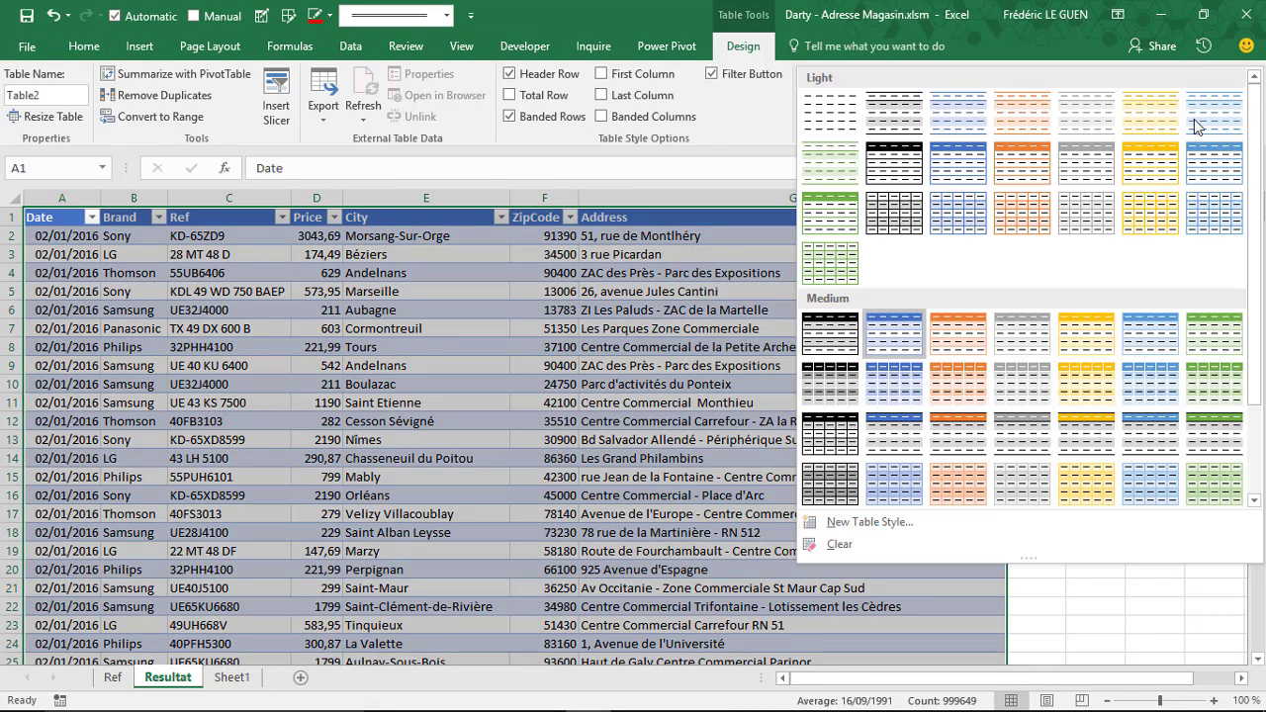
click(1214, 334)
click(813, 344)
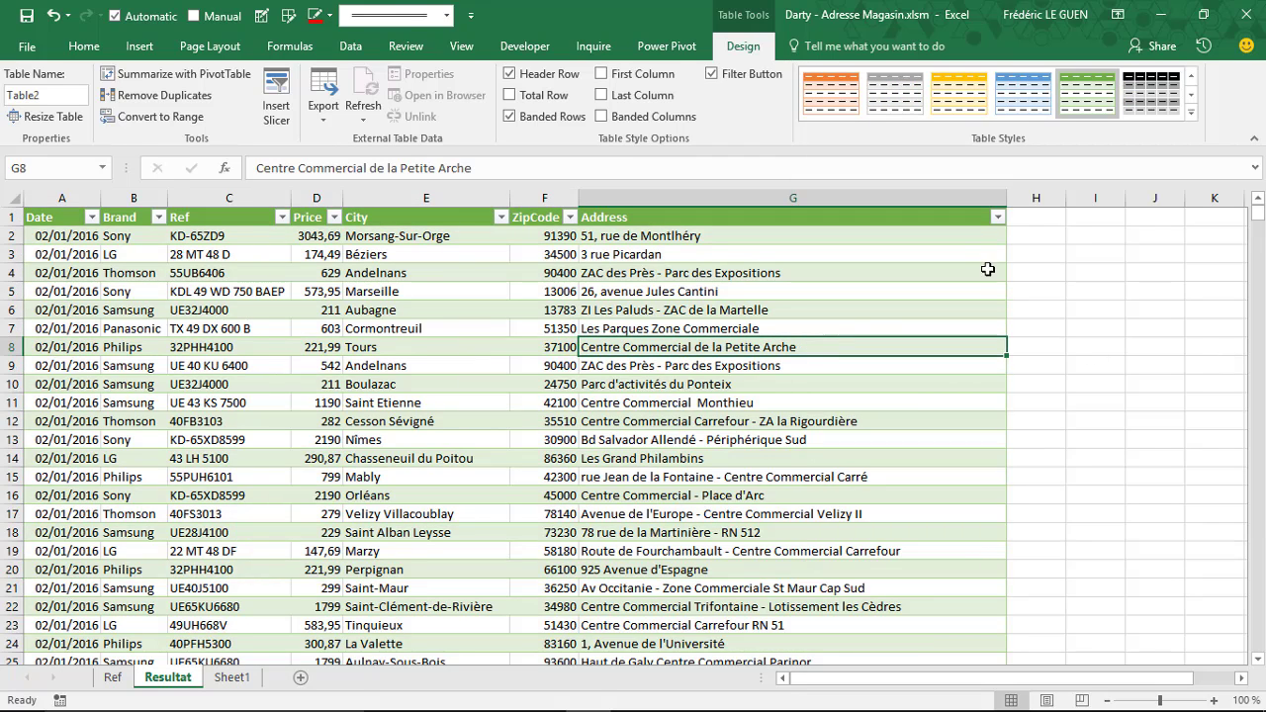
click(1025, 236)
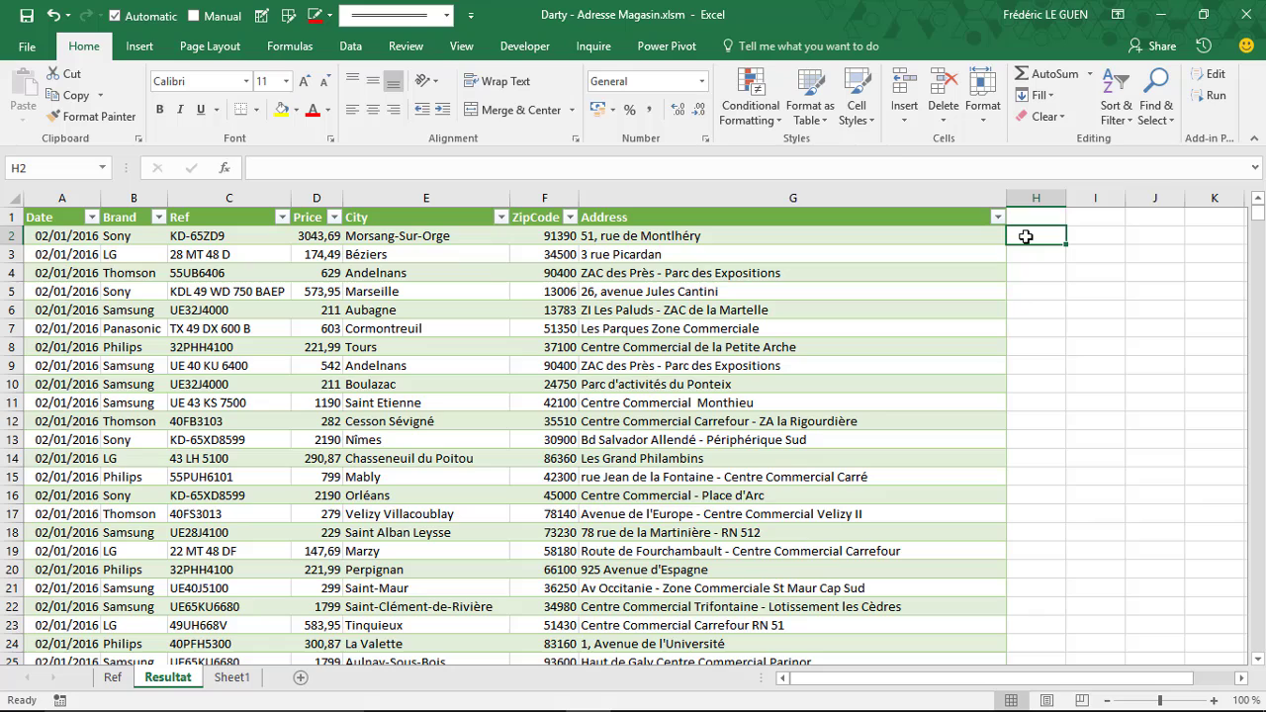
text(=)
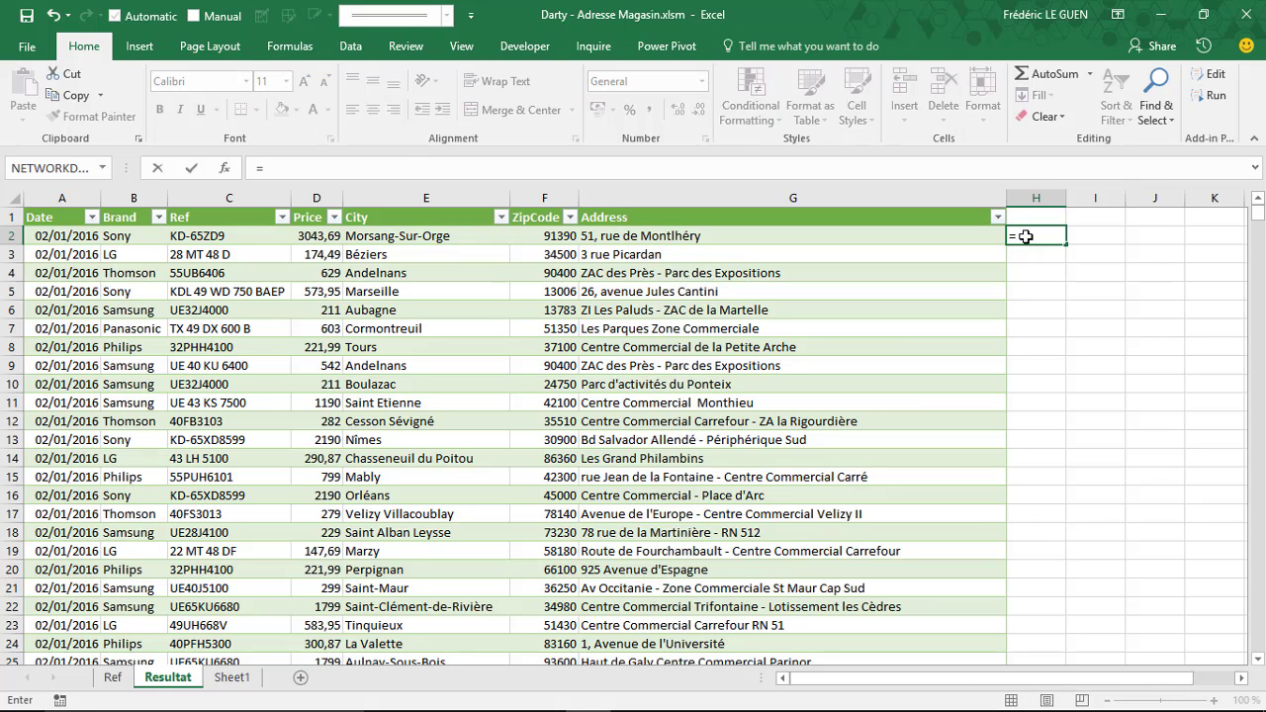
key(Left)
key(Left)
key(Left)
key(Left)
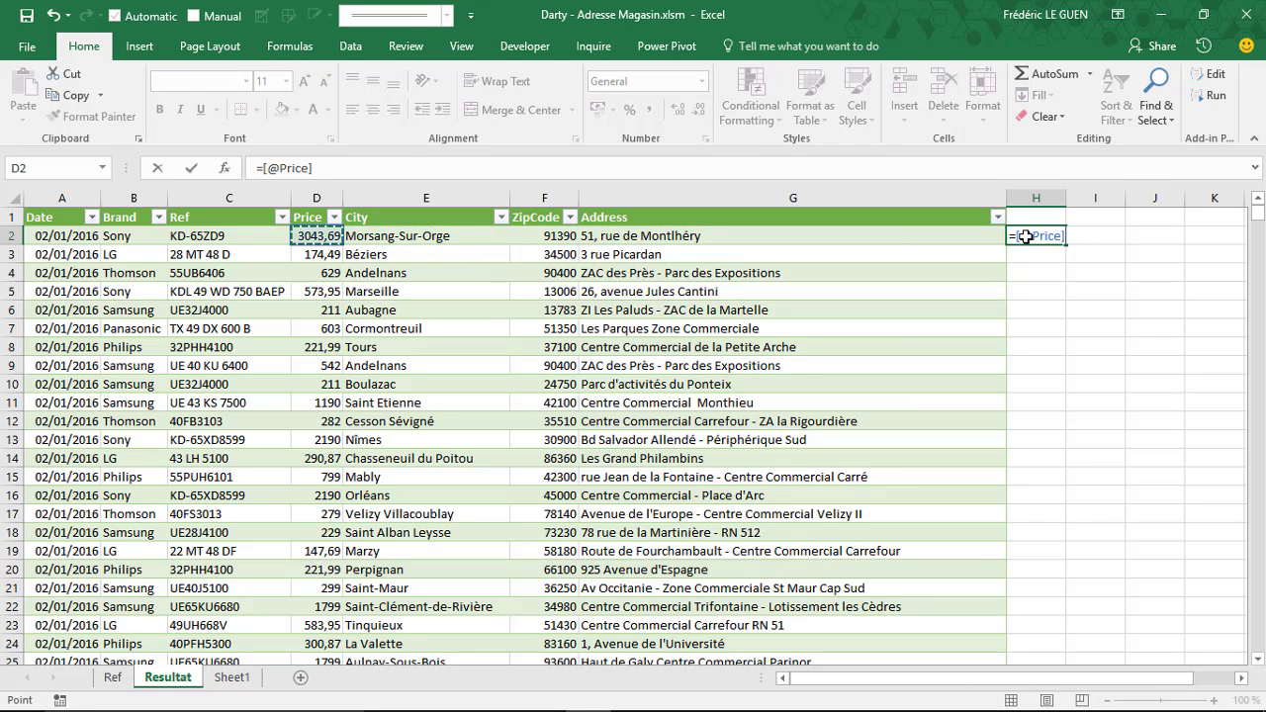
text(*20%)
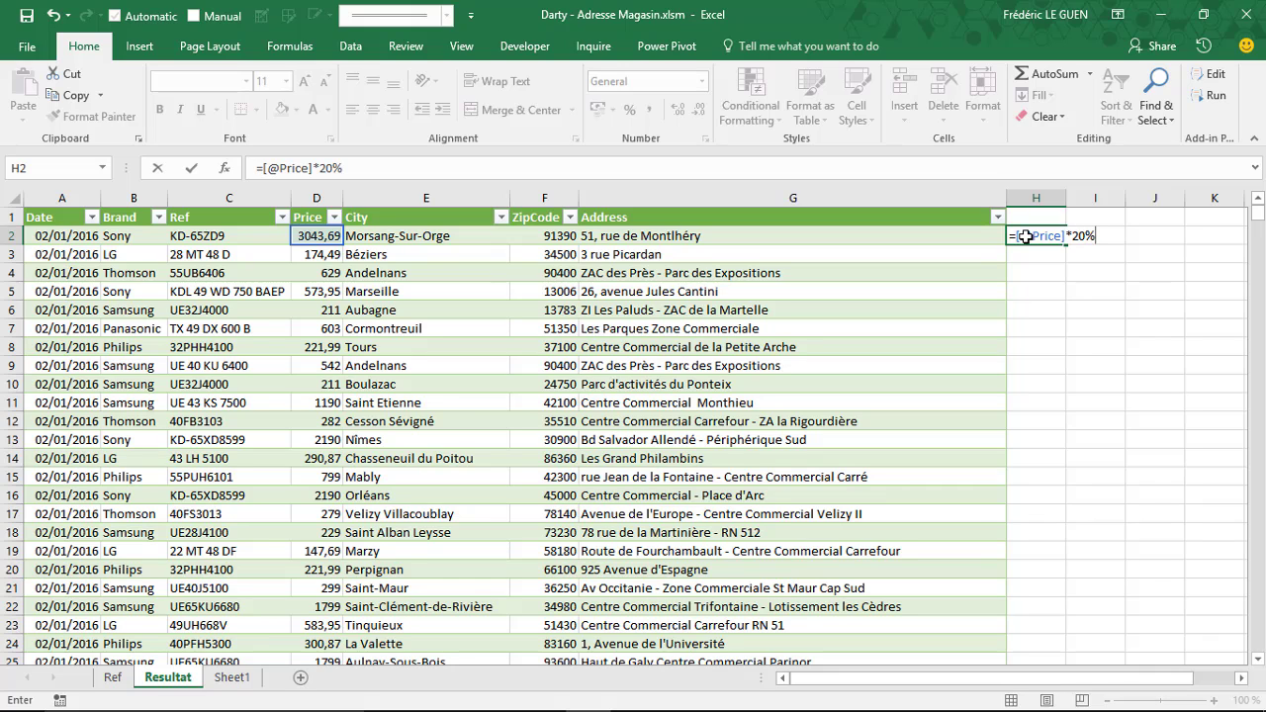
key(Return)
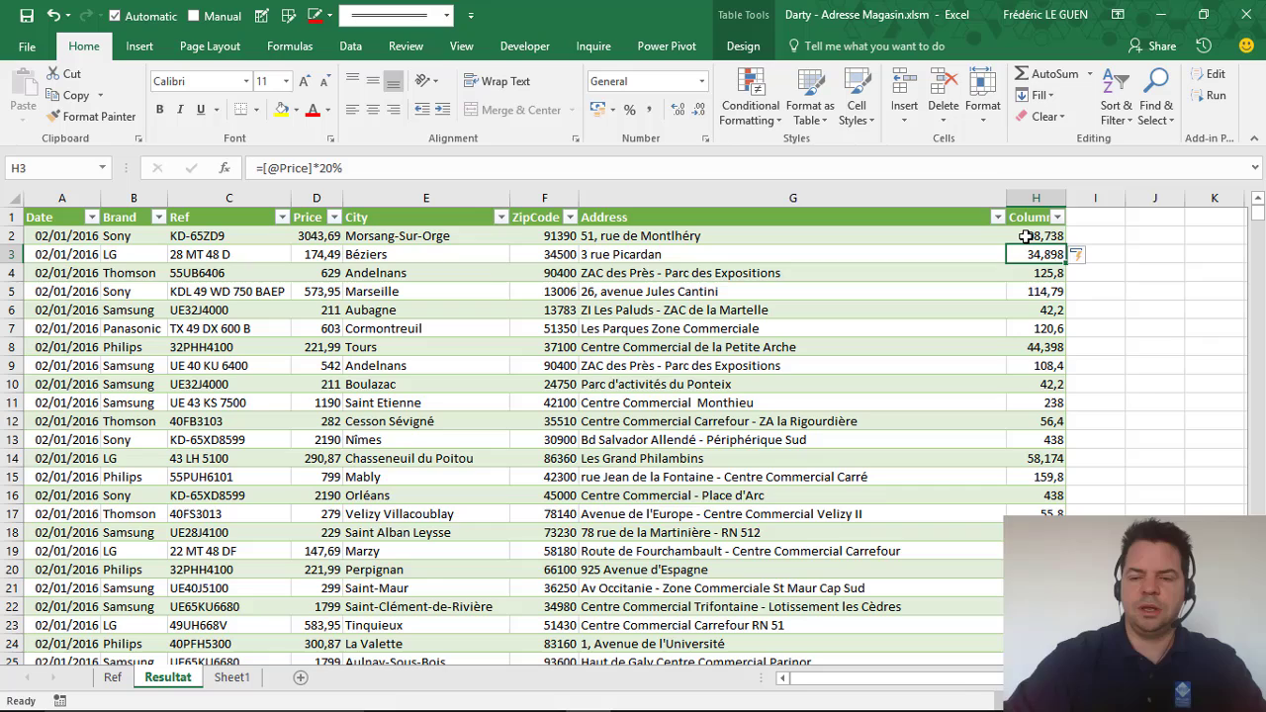